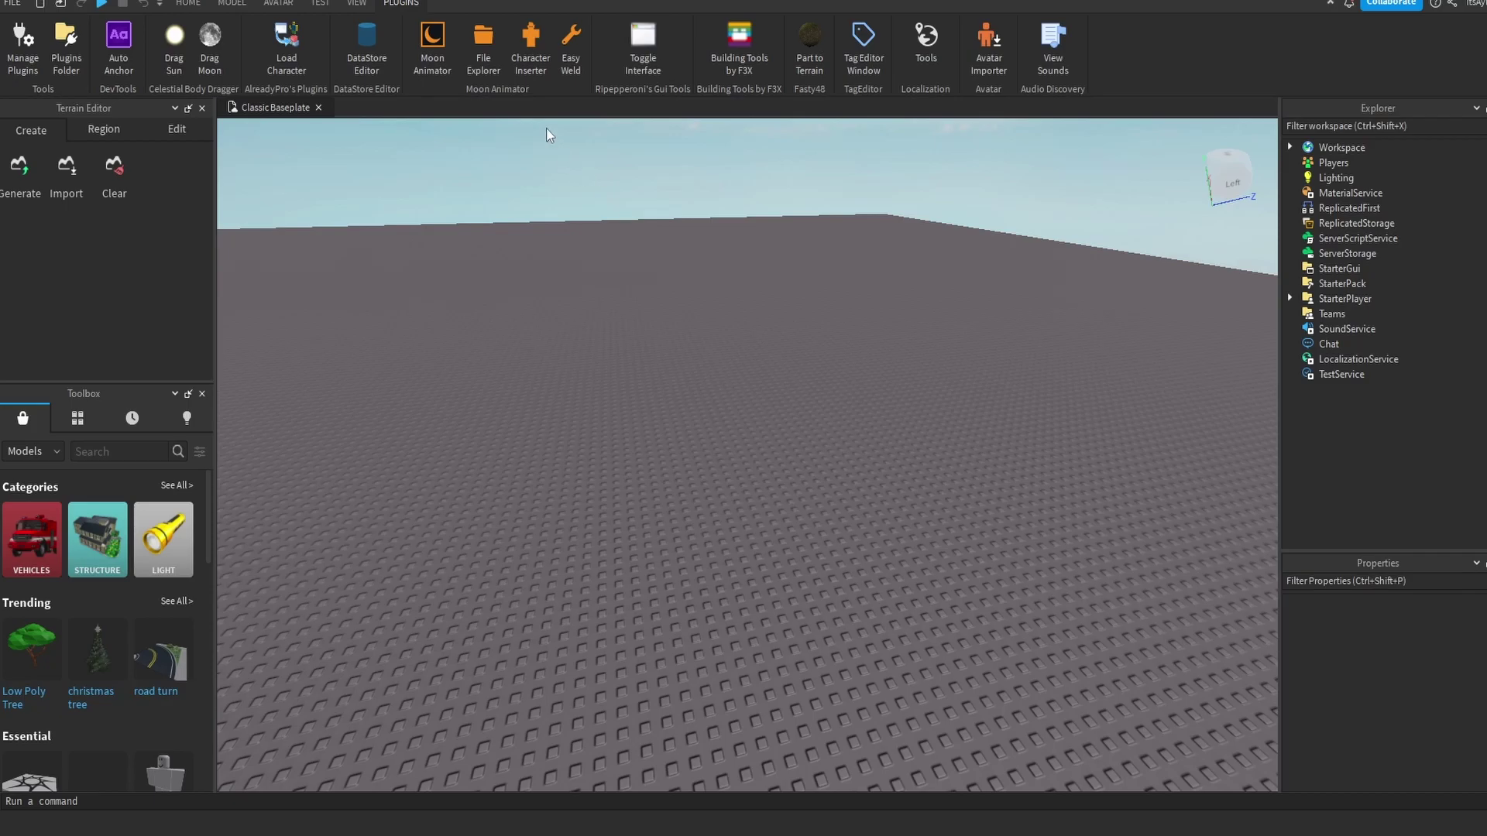
Copy the player's numeric user ID from the Roblox profile address into the Character Inserter
click(541, 65)
drag(791, 356, 761, 350)
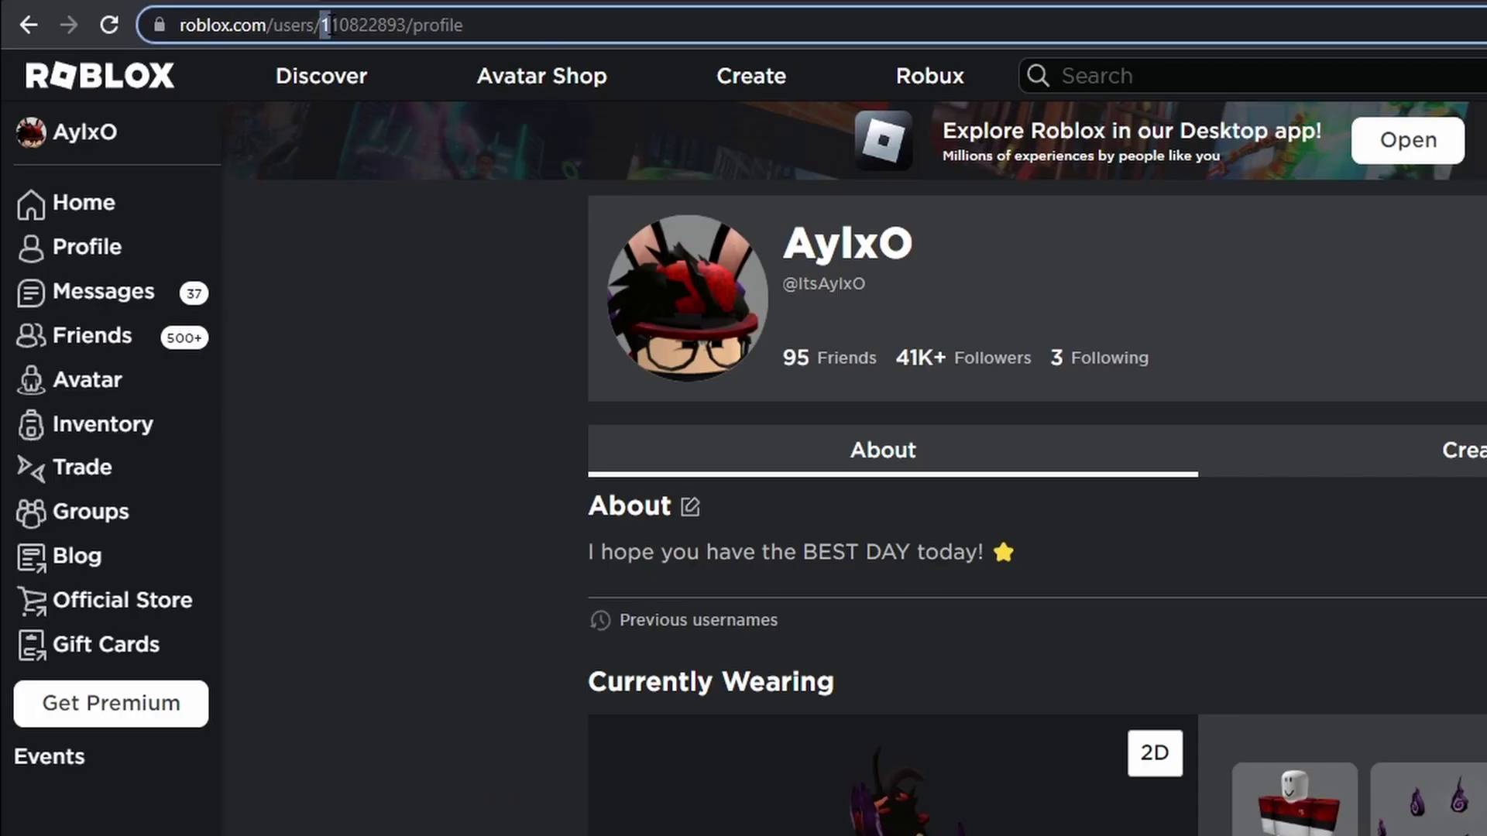
drag(199, 15, 253, 16)
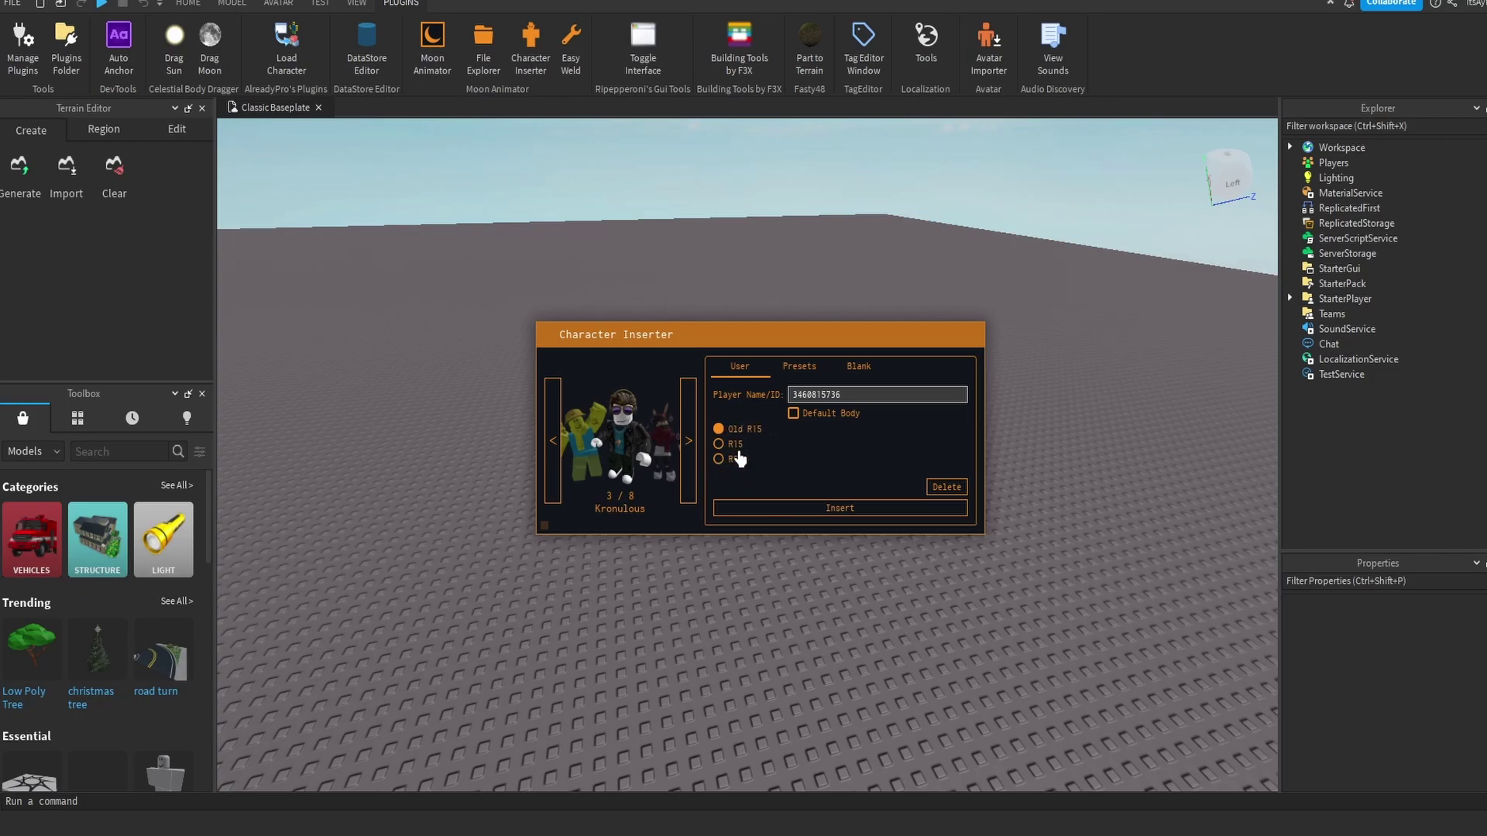
Insert the avatar as an R15 character, focus the view on it, and launch Moon Animator
click(733, 446)
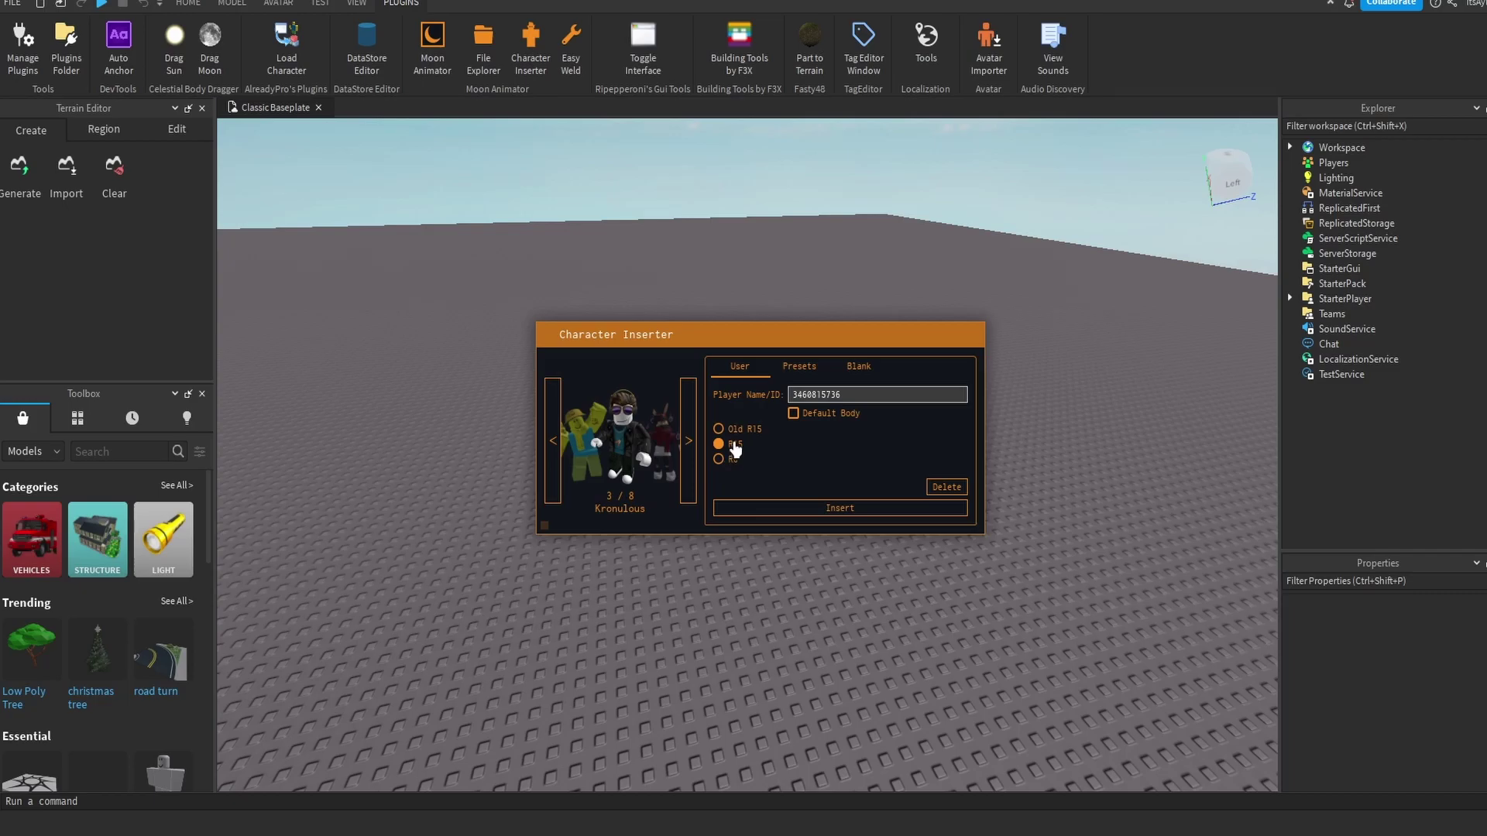
click(841, 509)
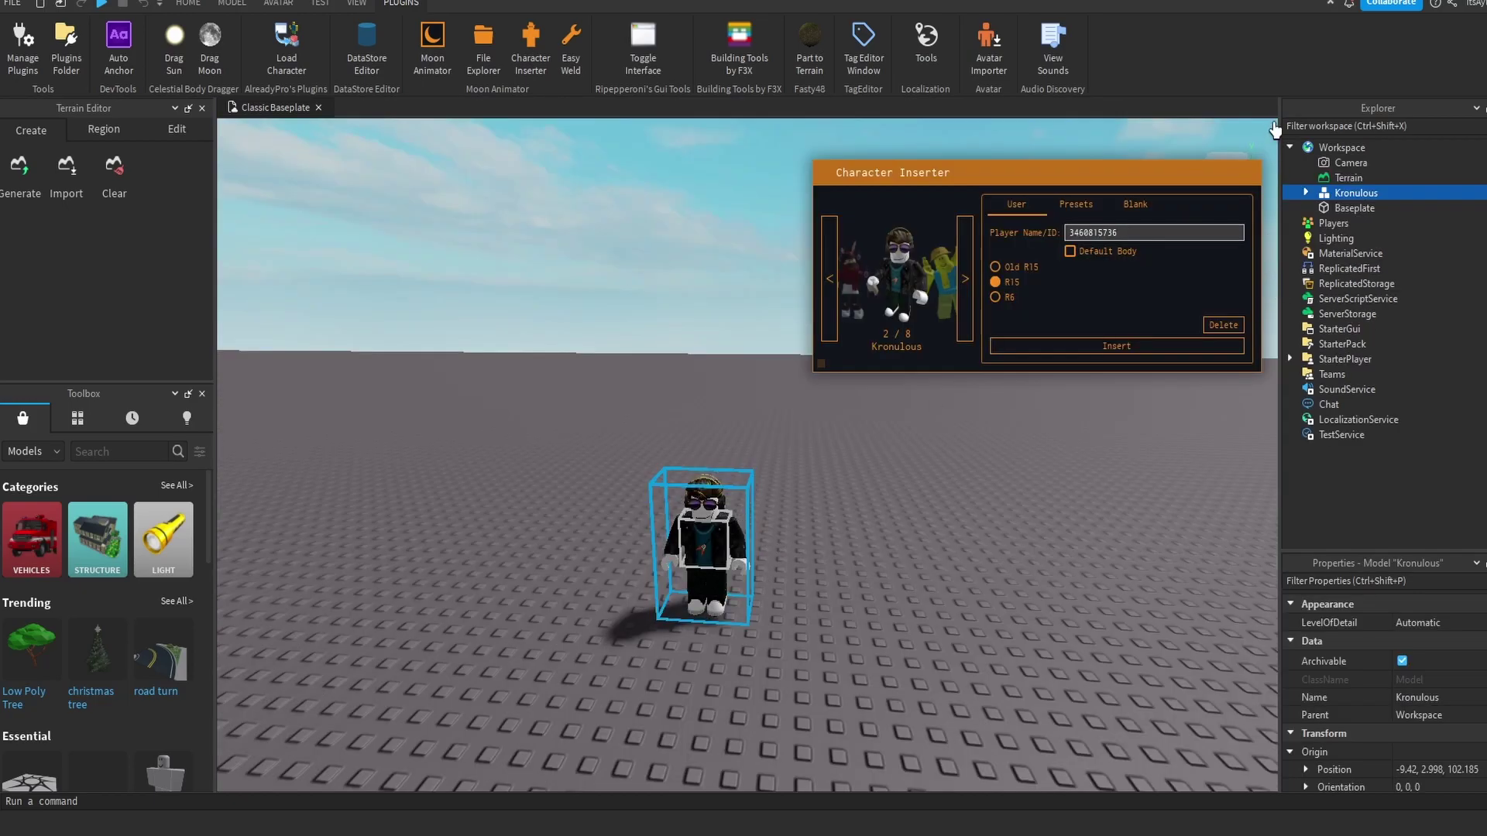
click(1249, 172)
key(f)
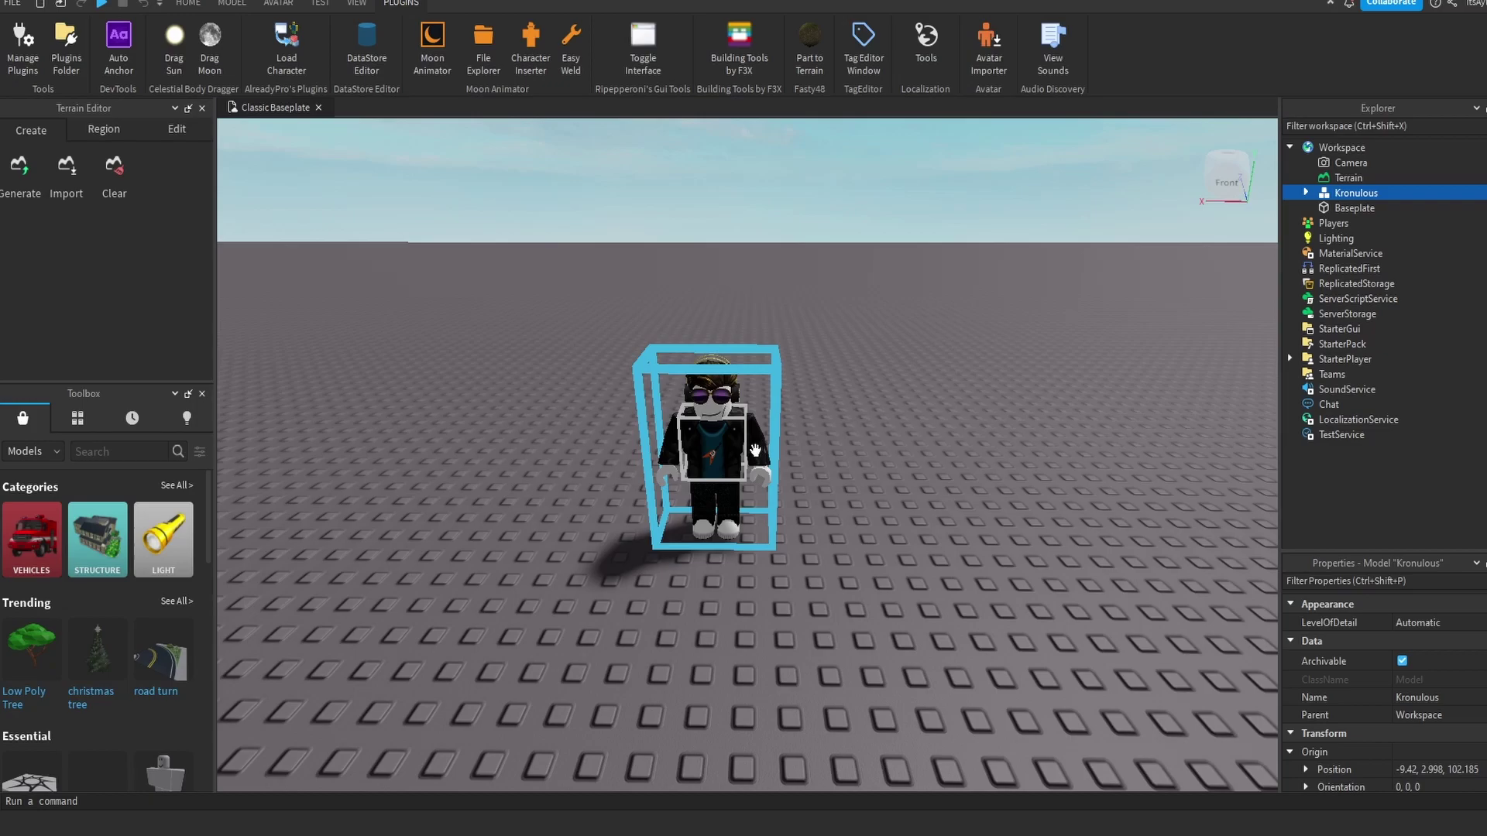
click(434, 71)
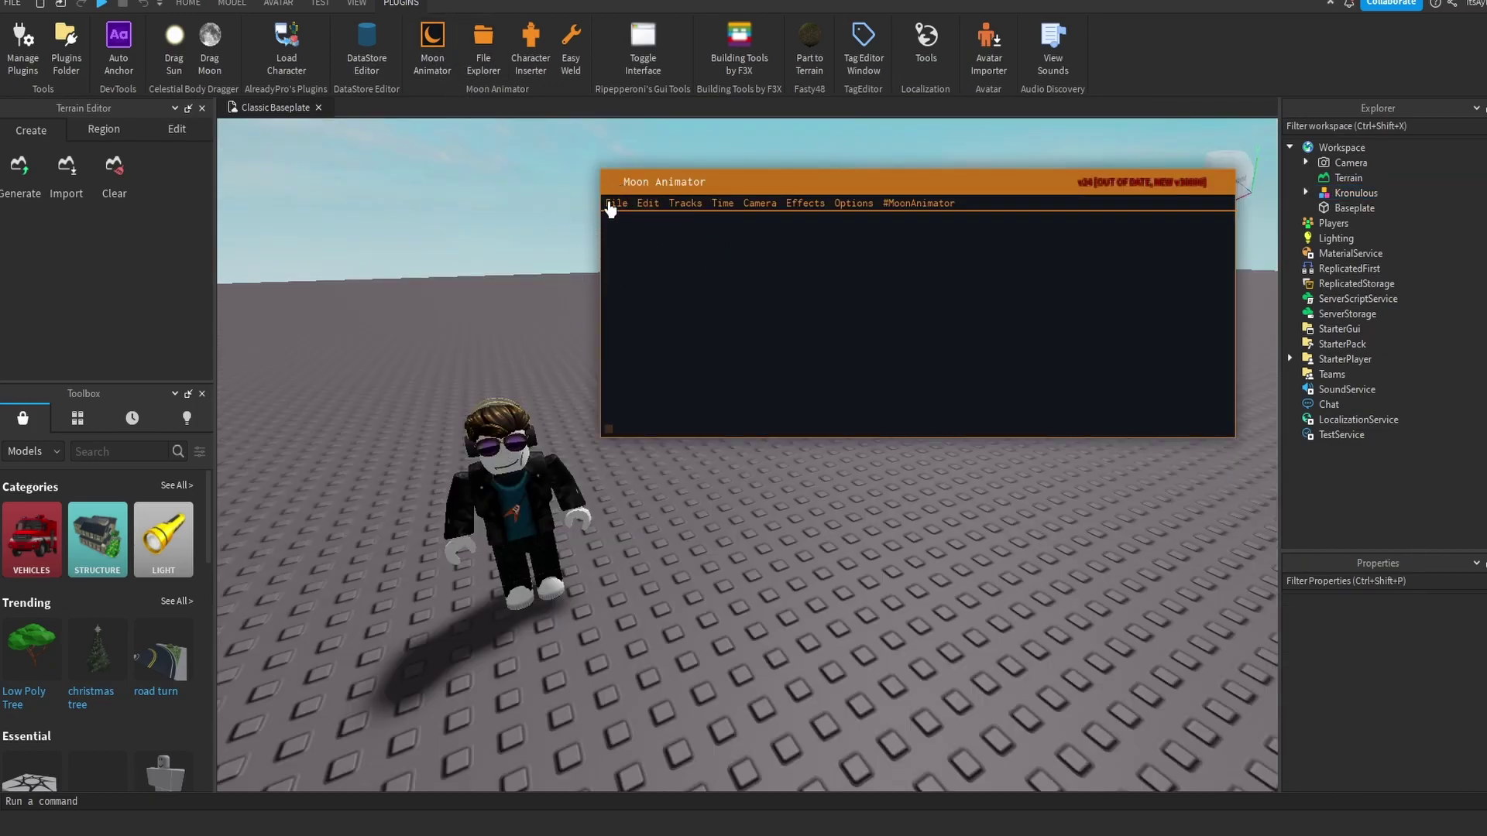
Create a new Moon Animator animation named 'video'
click(612, 203)
click(666, 271)
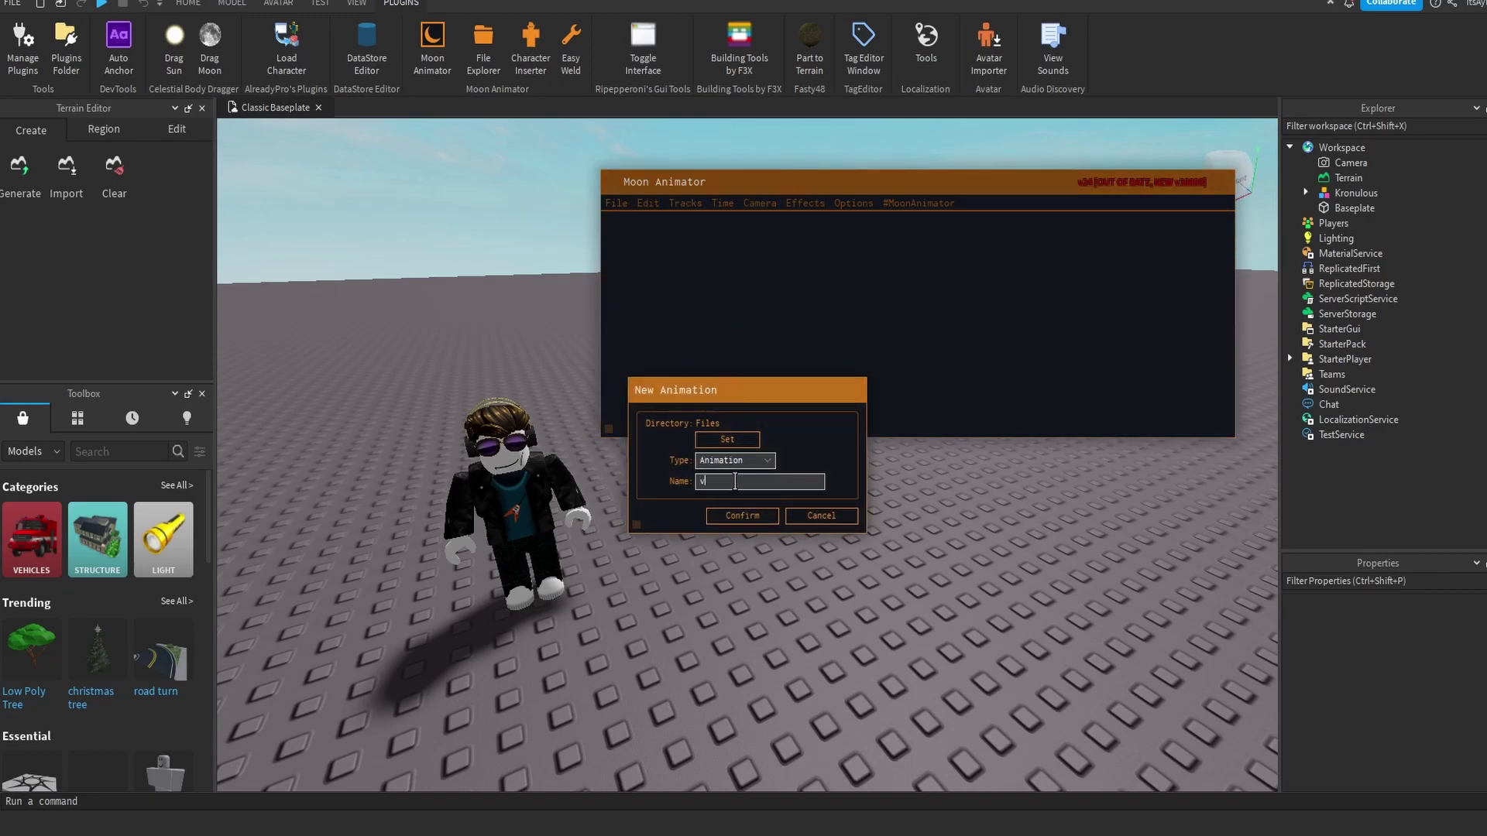
key(Return)
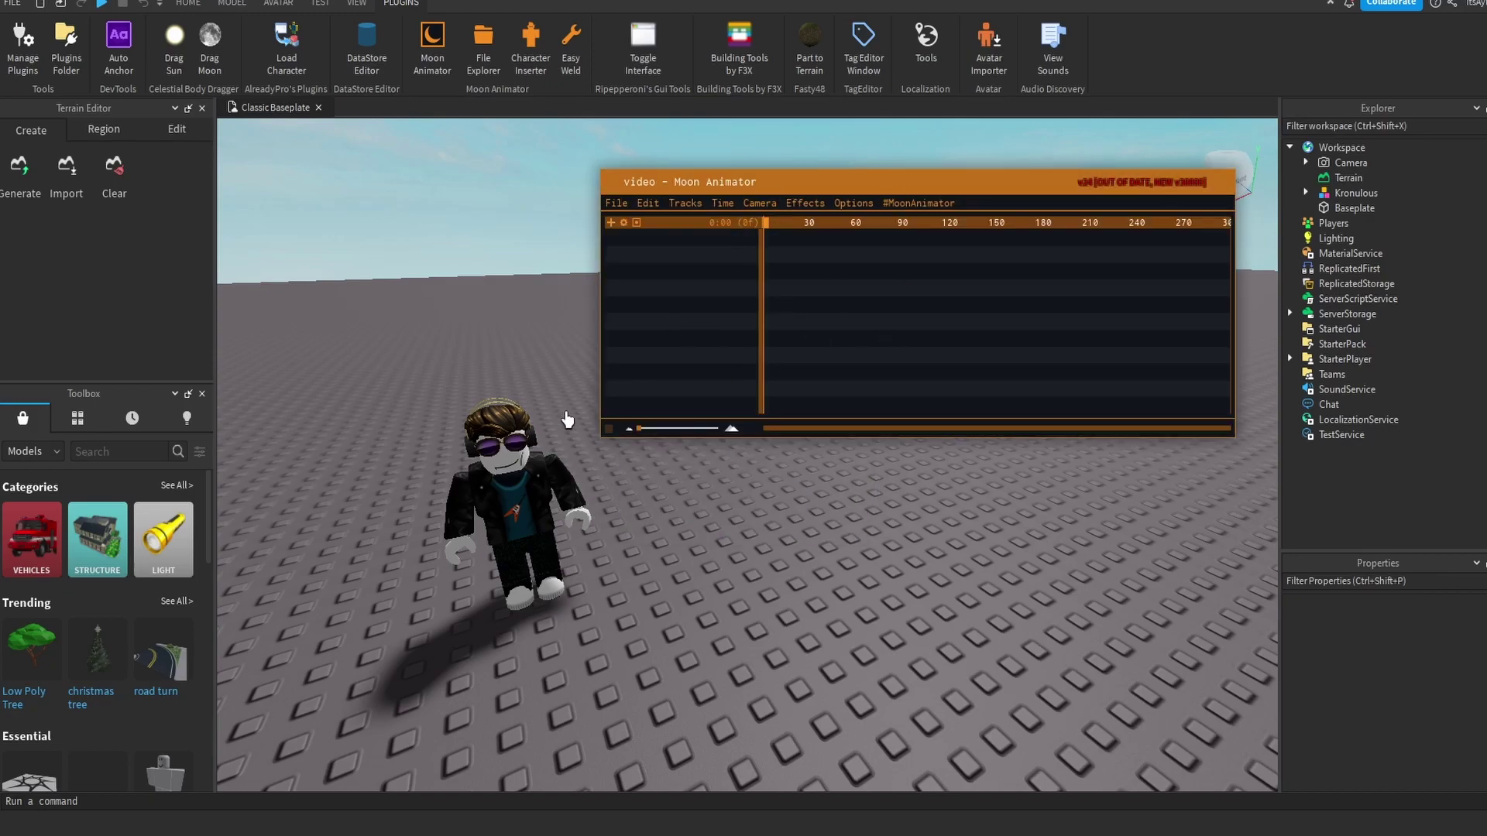
Add the avatar's rig to the animation timeline as a track
click(610, 223)
drag(690, 346, 888, 320)
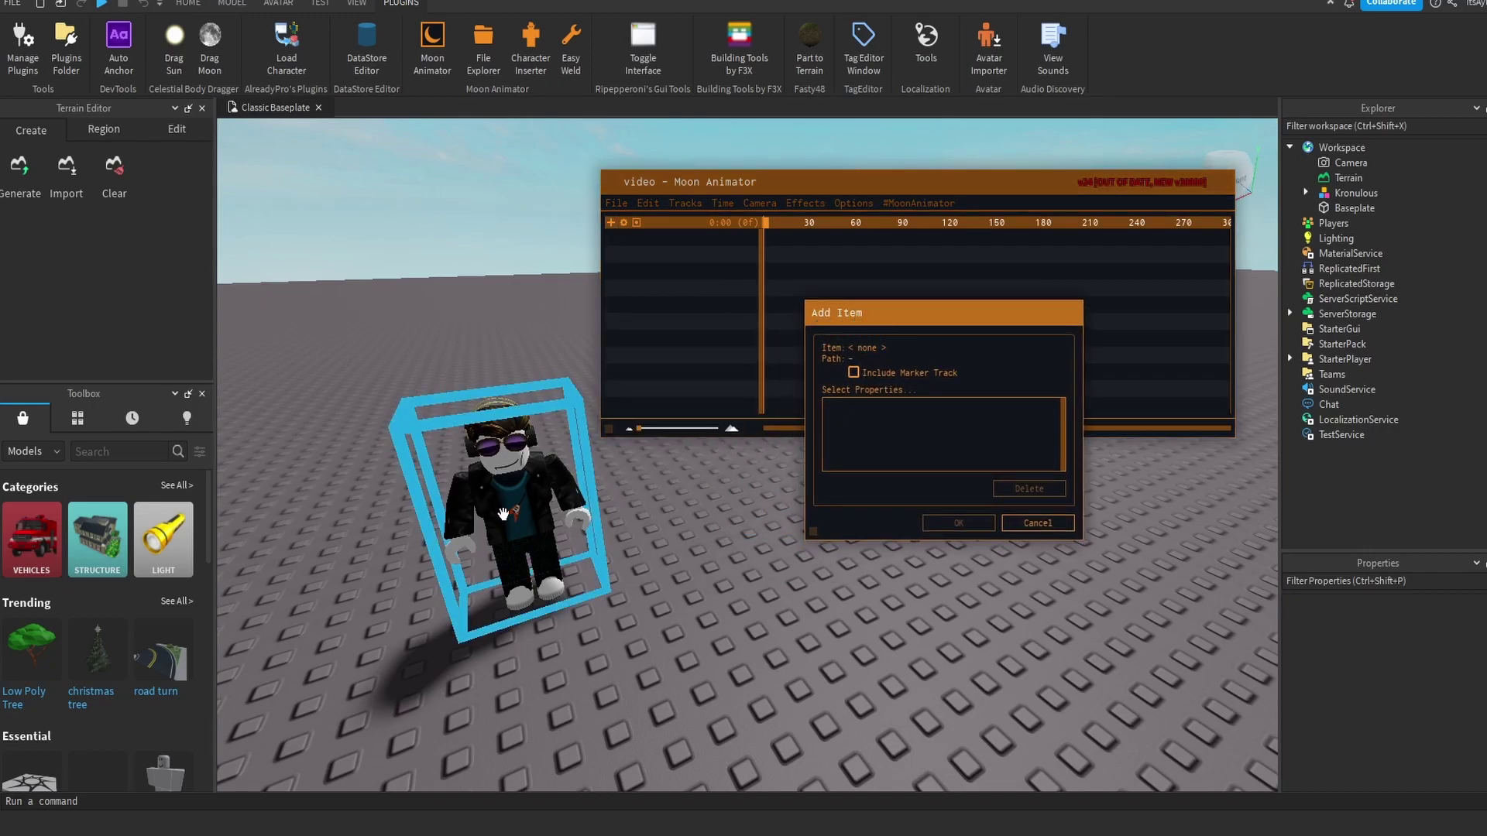
click(502, 495)
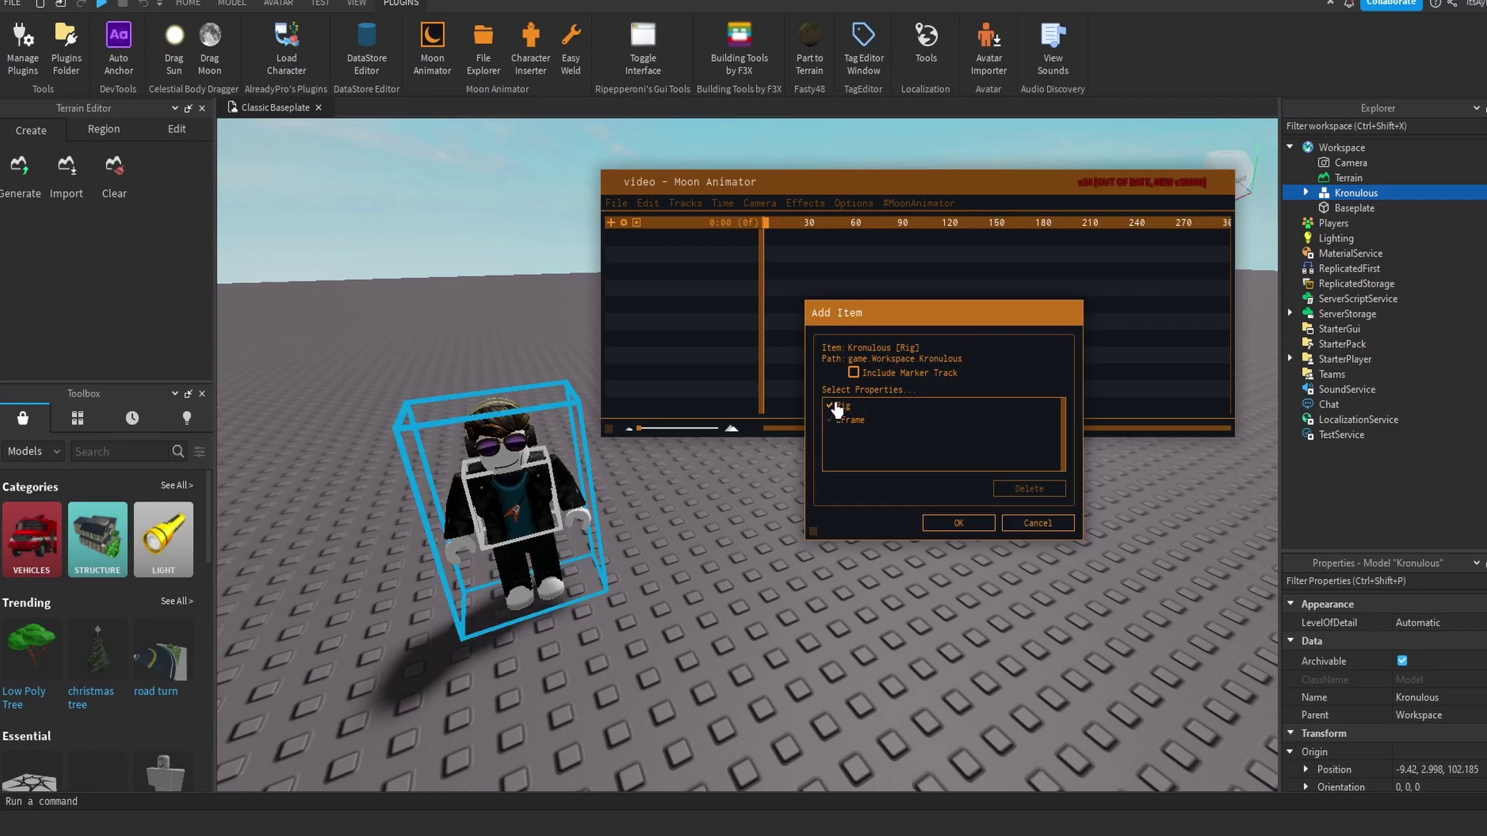
click(950, 525)
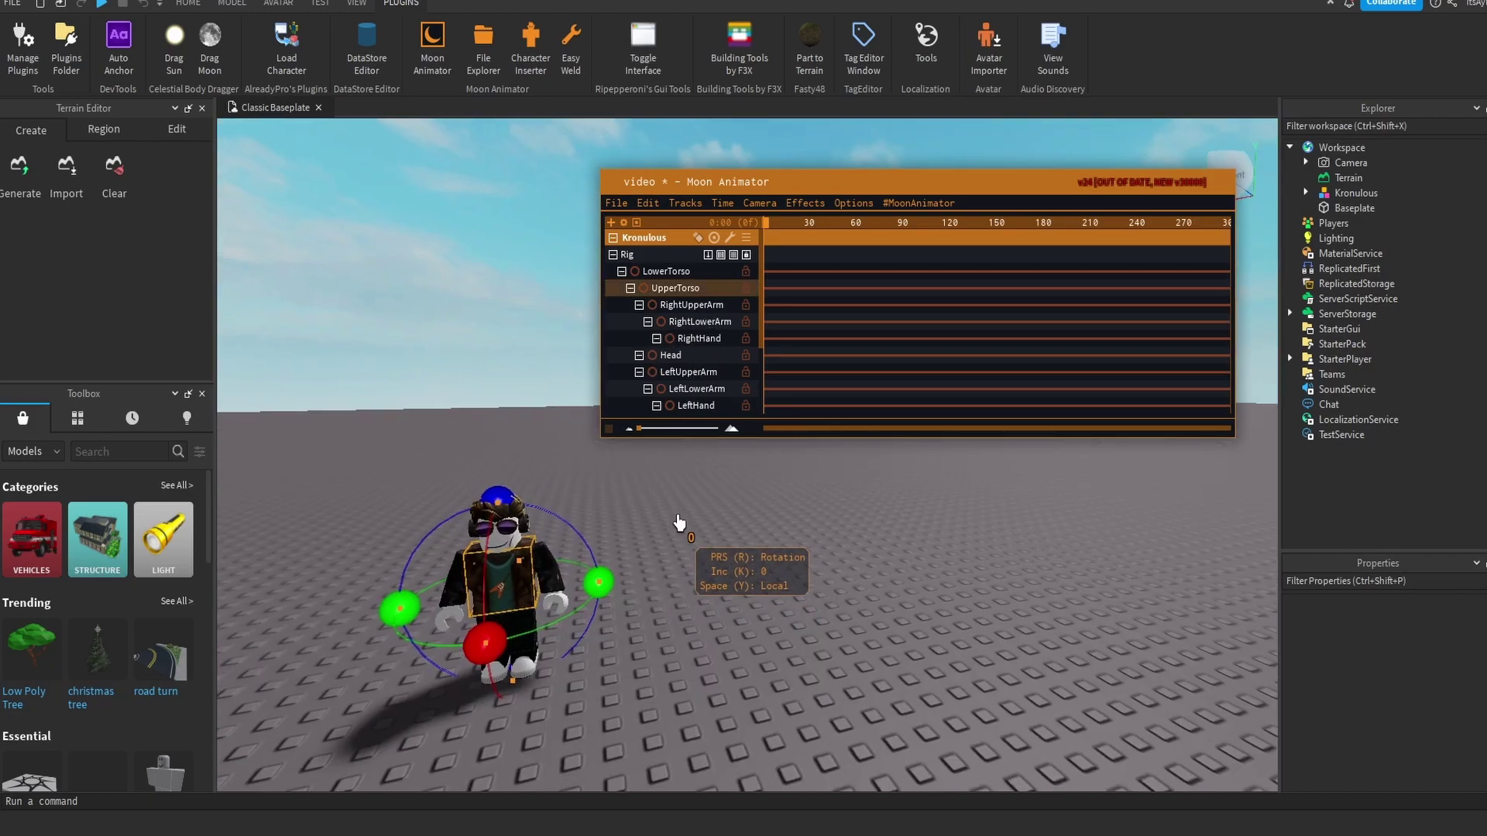
Select the rig's arms, head and legs, then rotate a leg into a stepping pose
click(556, 596)
click(464, 601)
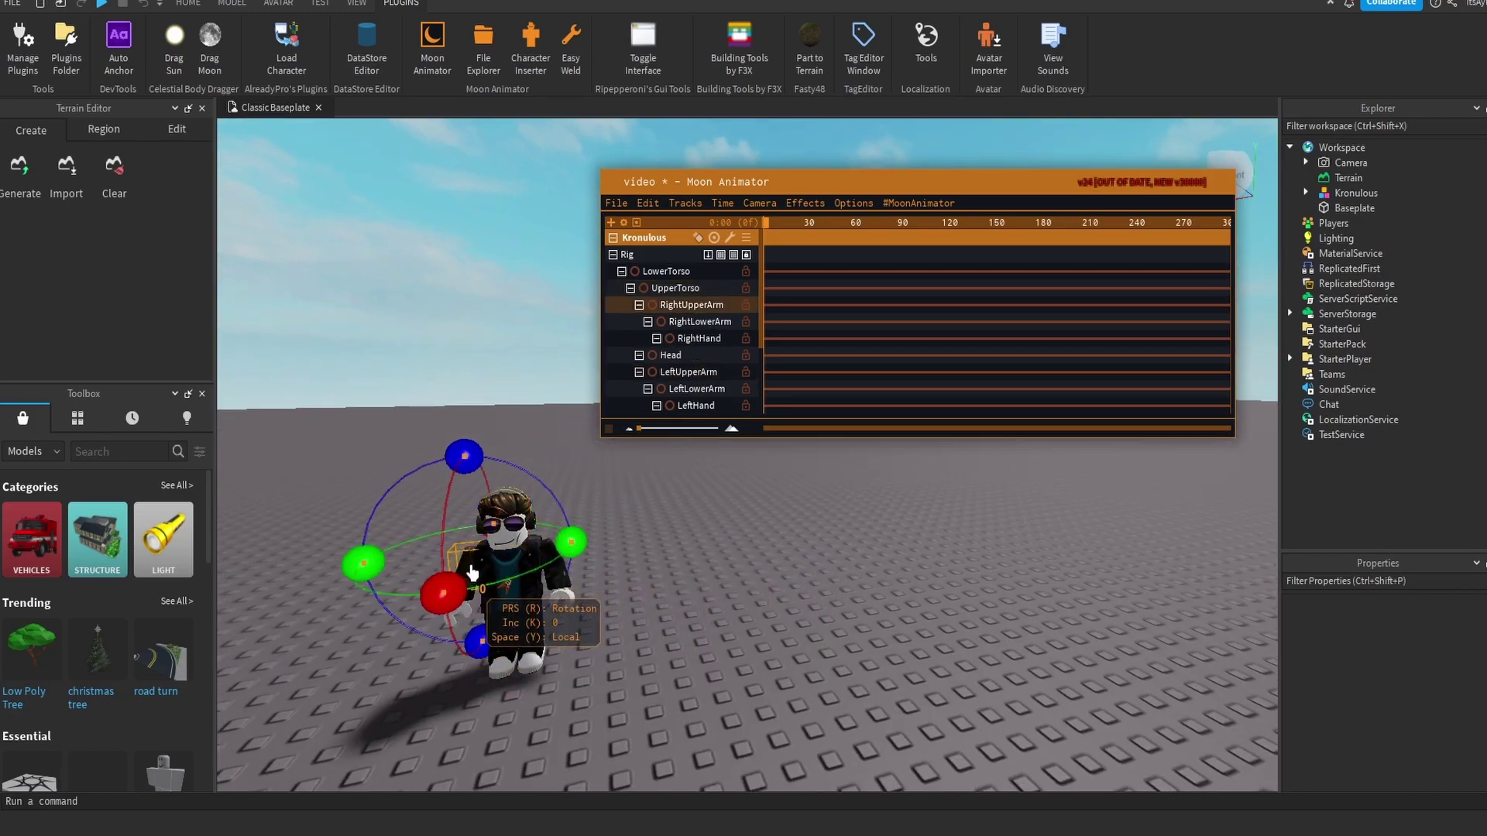
click(507, 527)
click(515, 658)
click(496, 635)
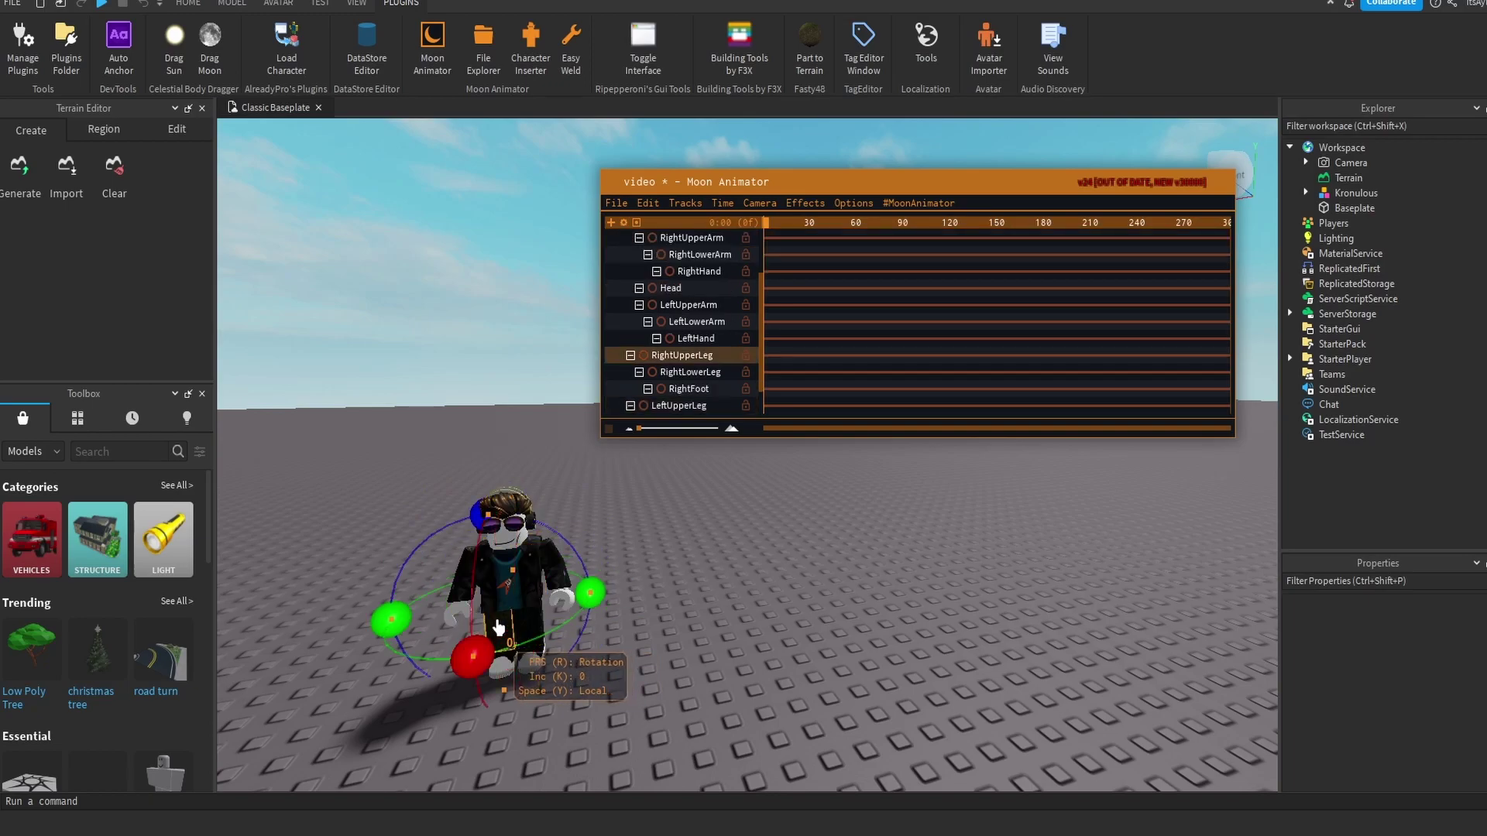
click(589, 573)
click(725, 520)
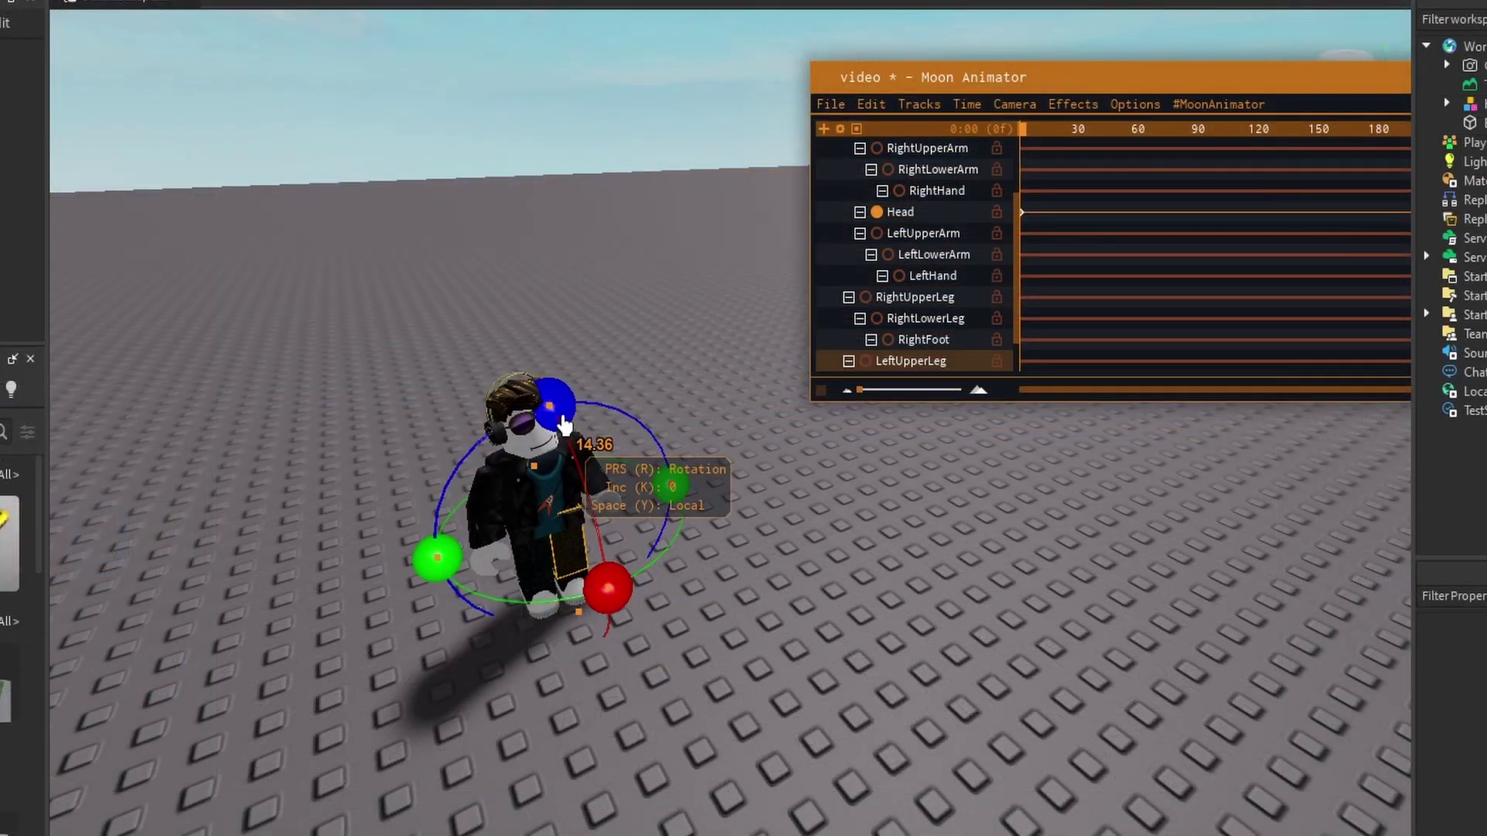
click(588, 573)
drag(589, 573, 698, 584)
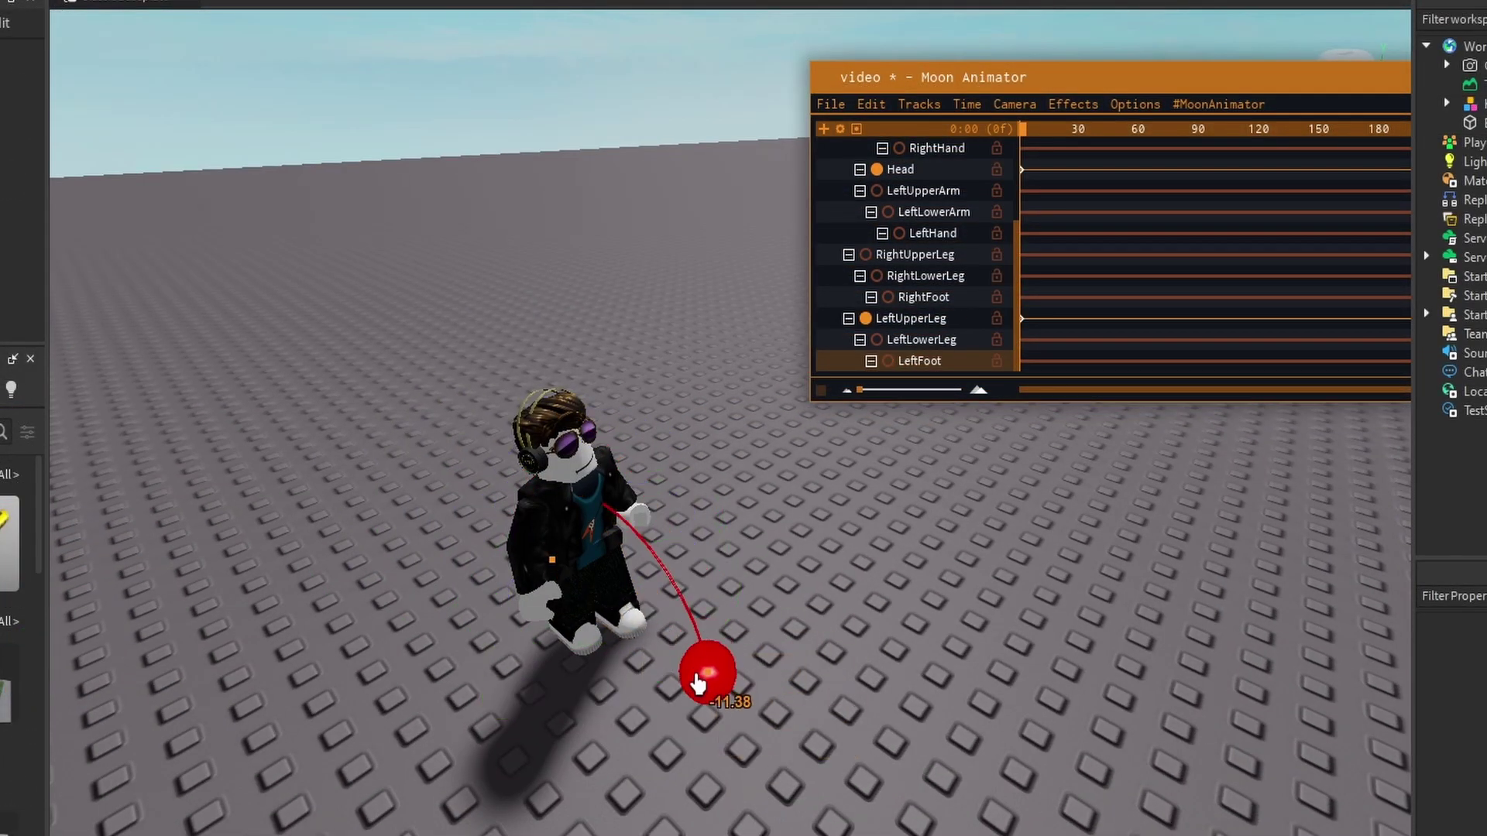
Raise the left arm into a wave, adjust the right arm, and tilt the head
click(565, 626)
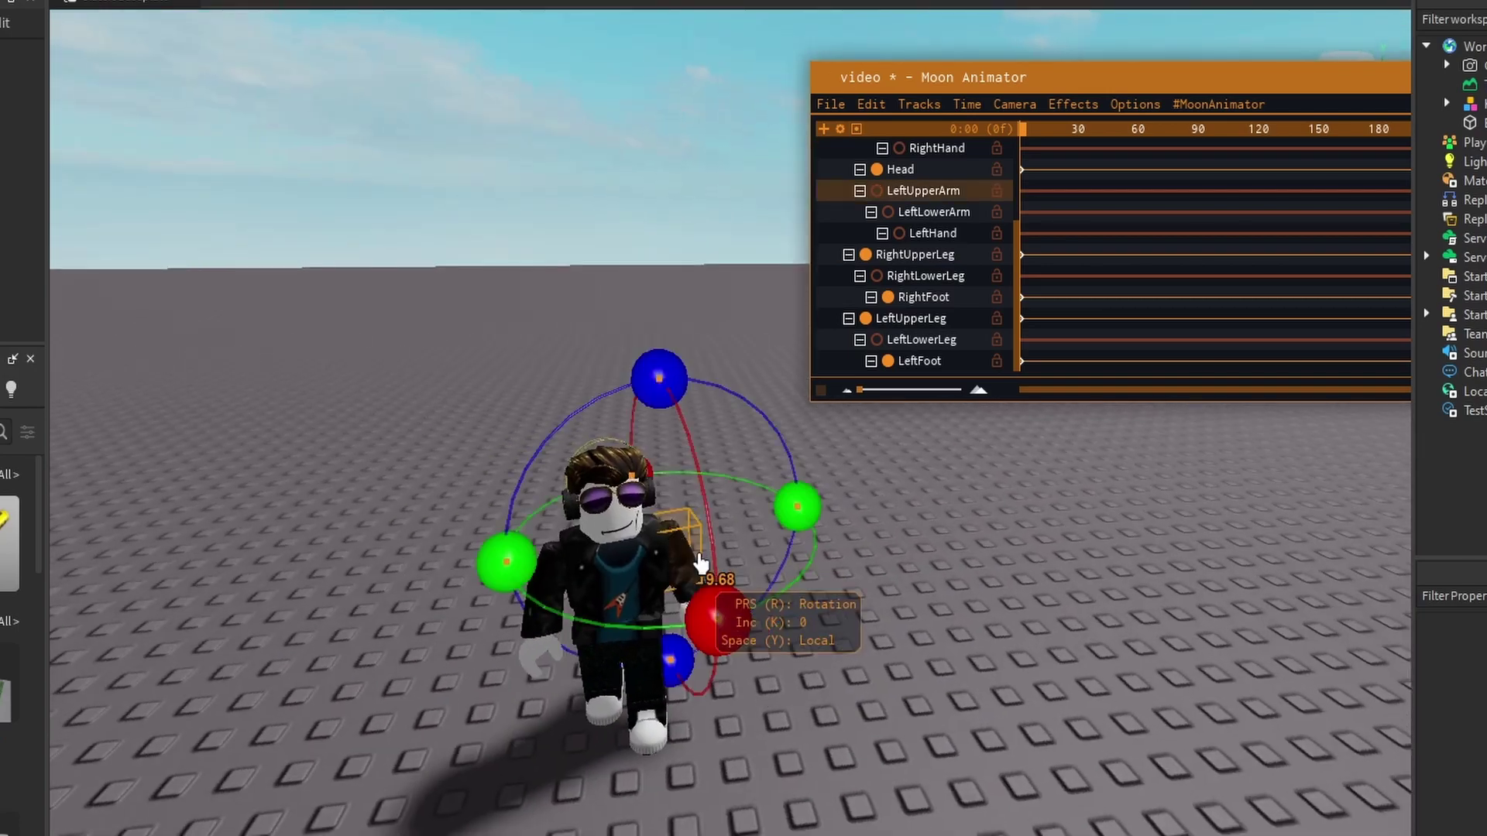
drag(708, 615, 621, 405)
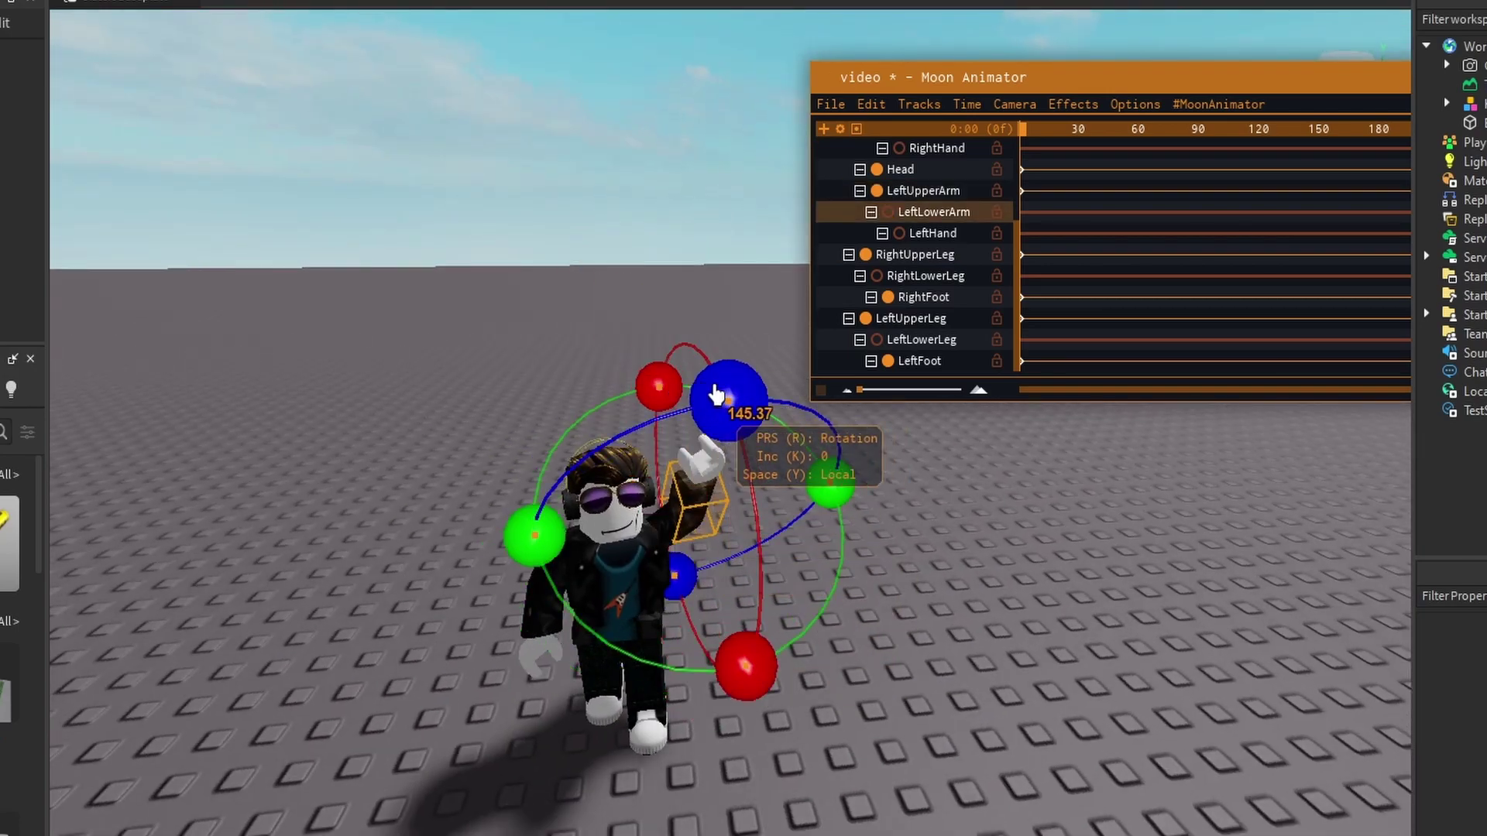
drag(716, 395, 680, 347)
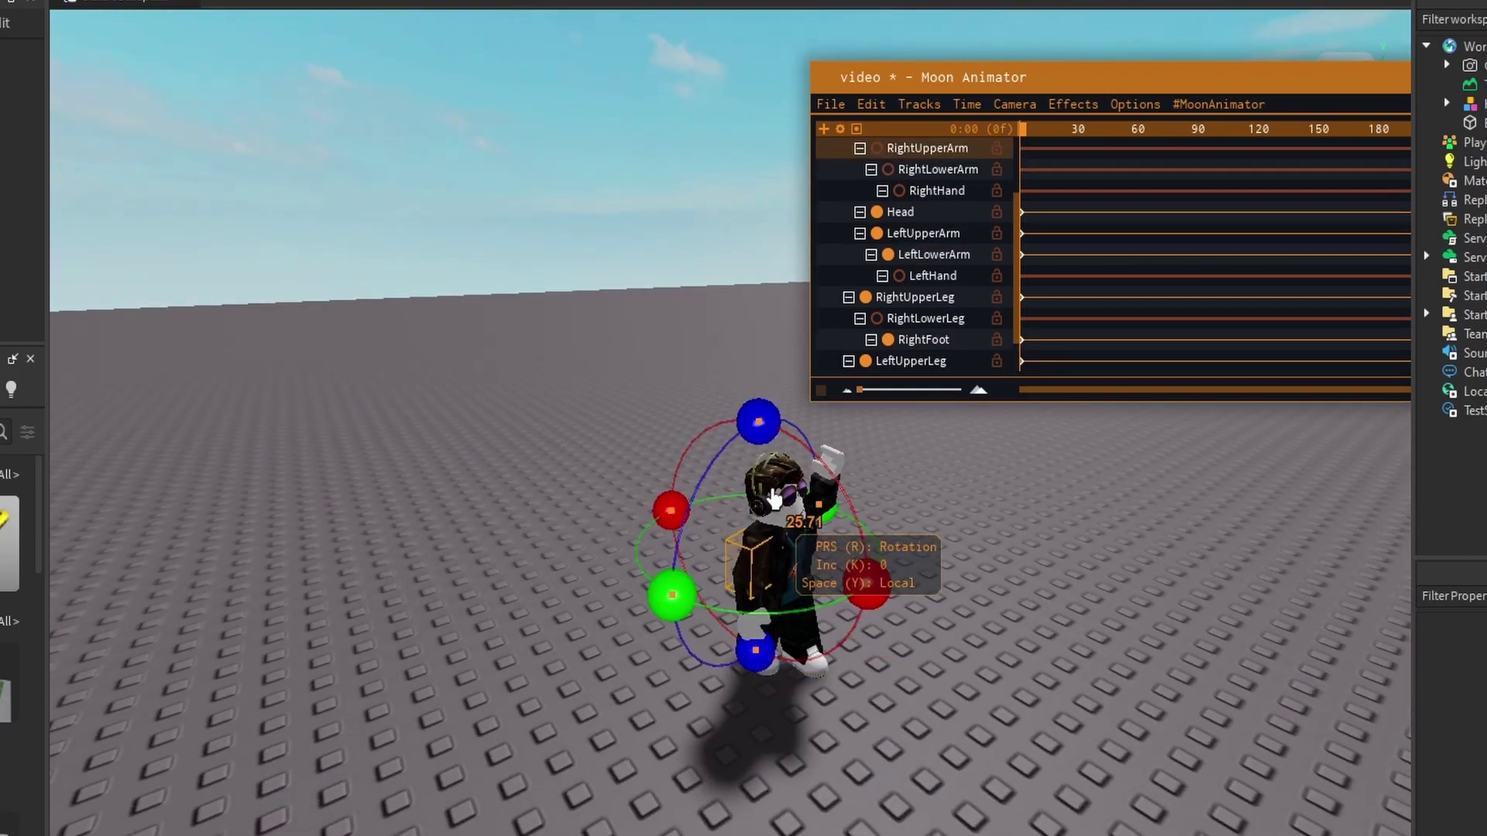
drag(866, 587, 857, 587)
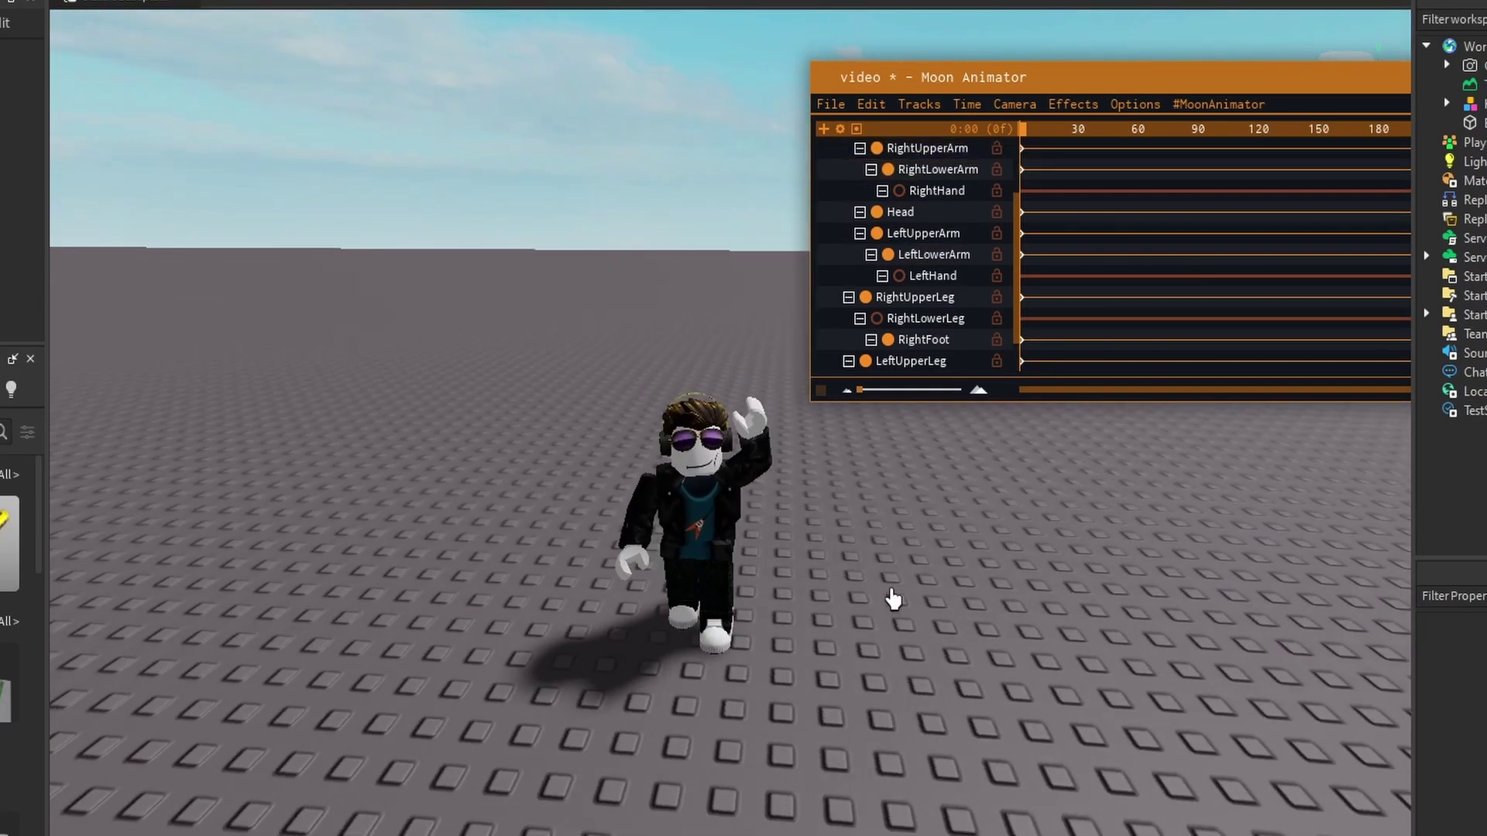
click(600, 441)
drag(728, 467, 749, 477)
click(752, 556)
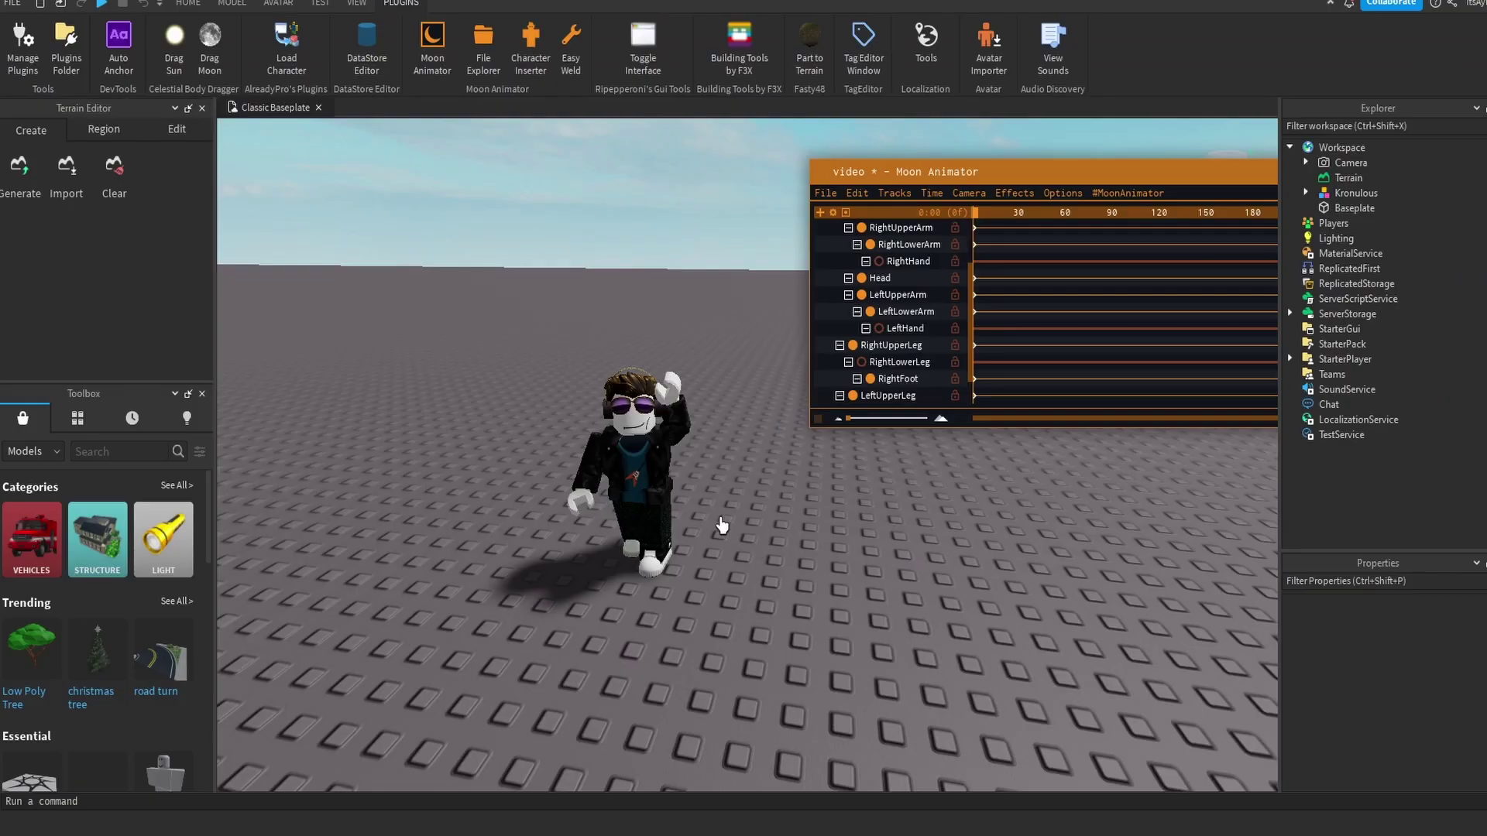
Reframe the camera on the posed character using the WASD keys
scroll(699, 524, up, 3)
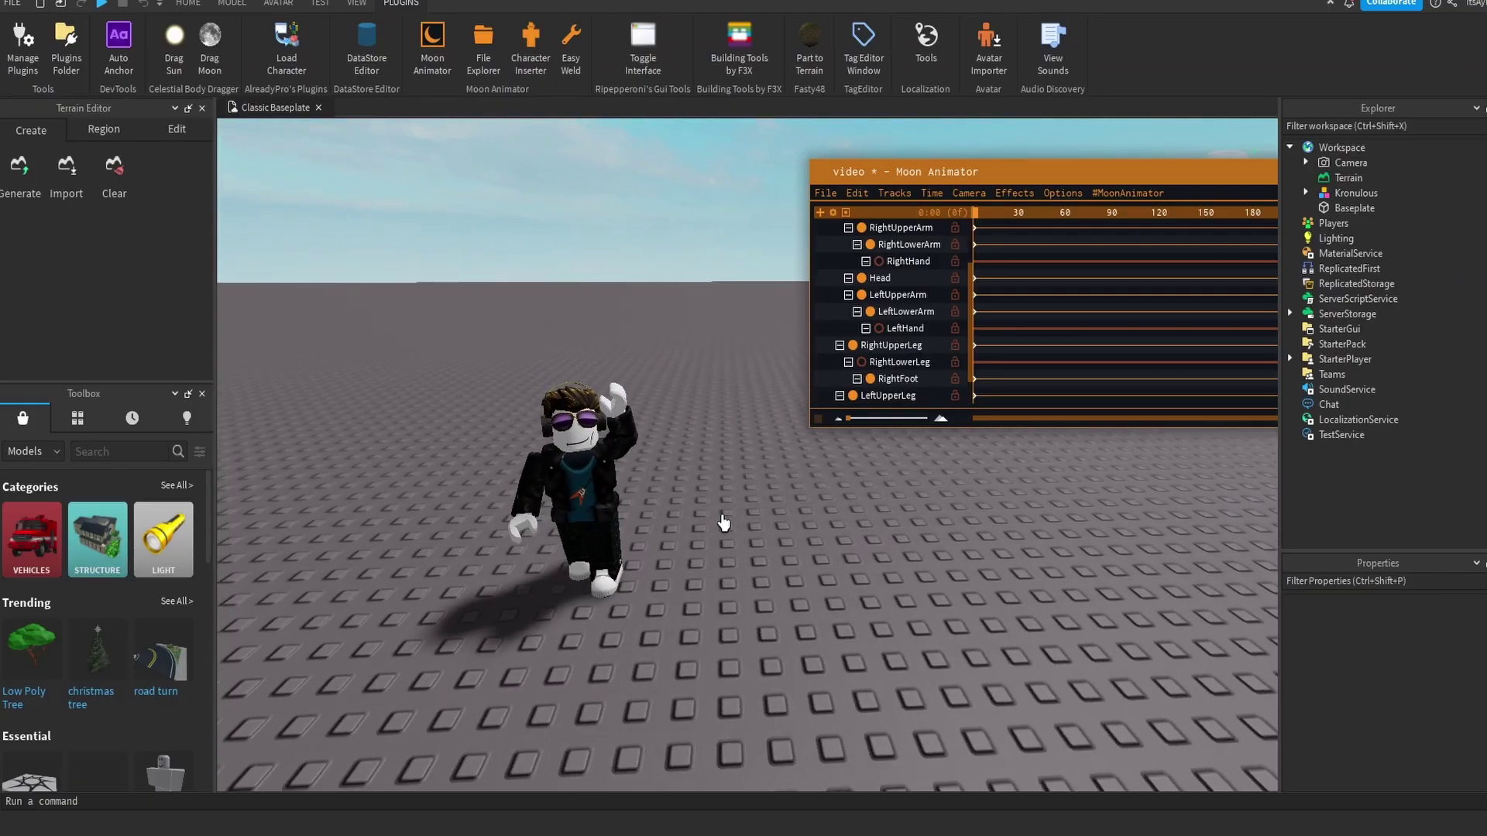
key(a)
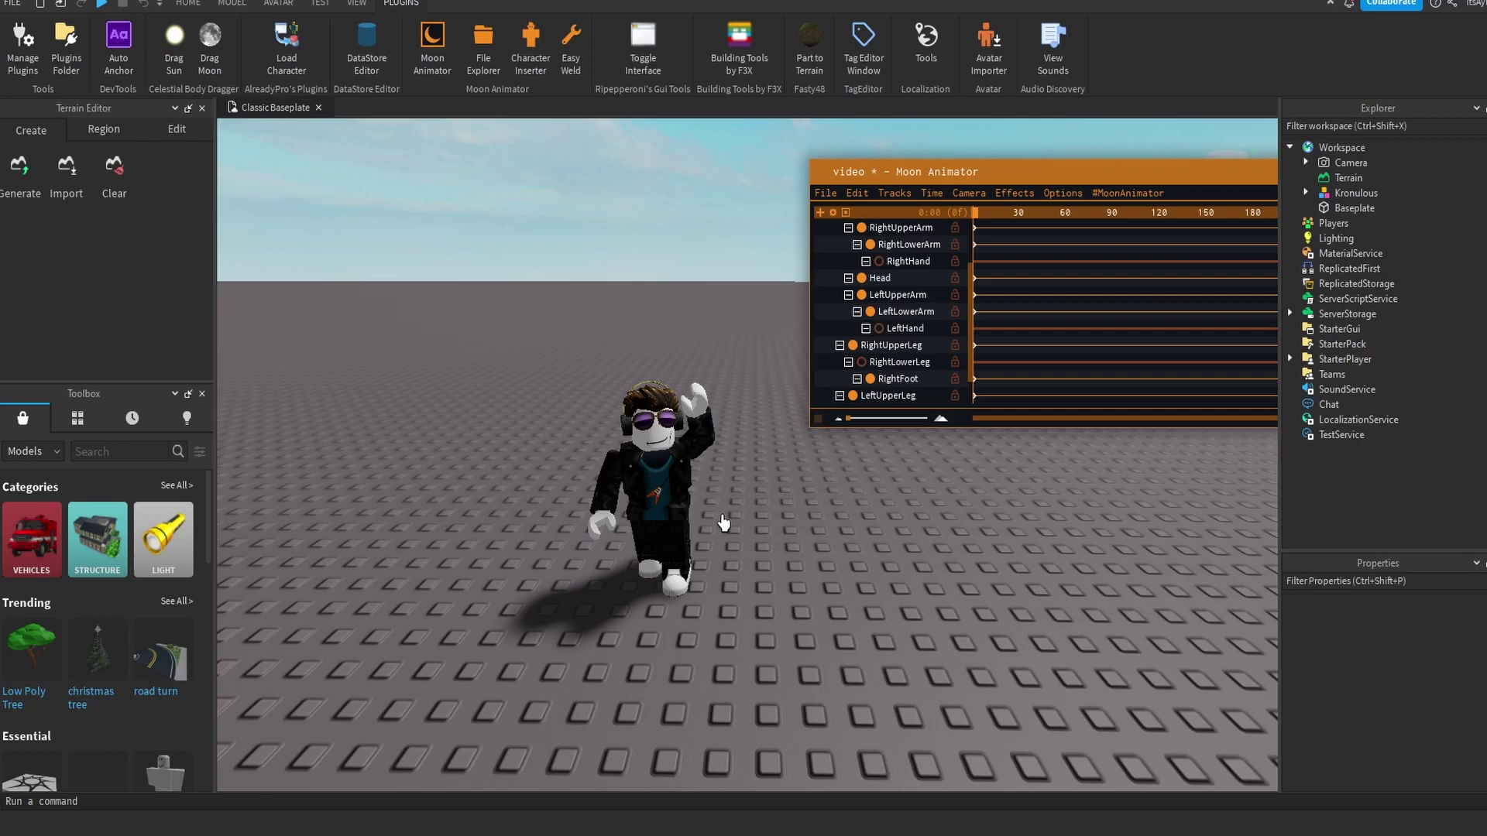
key(s)
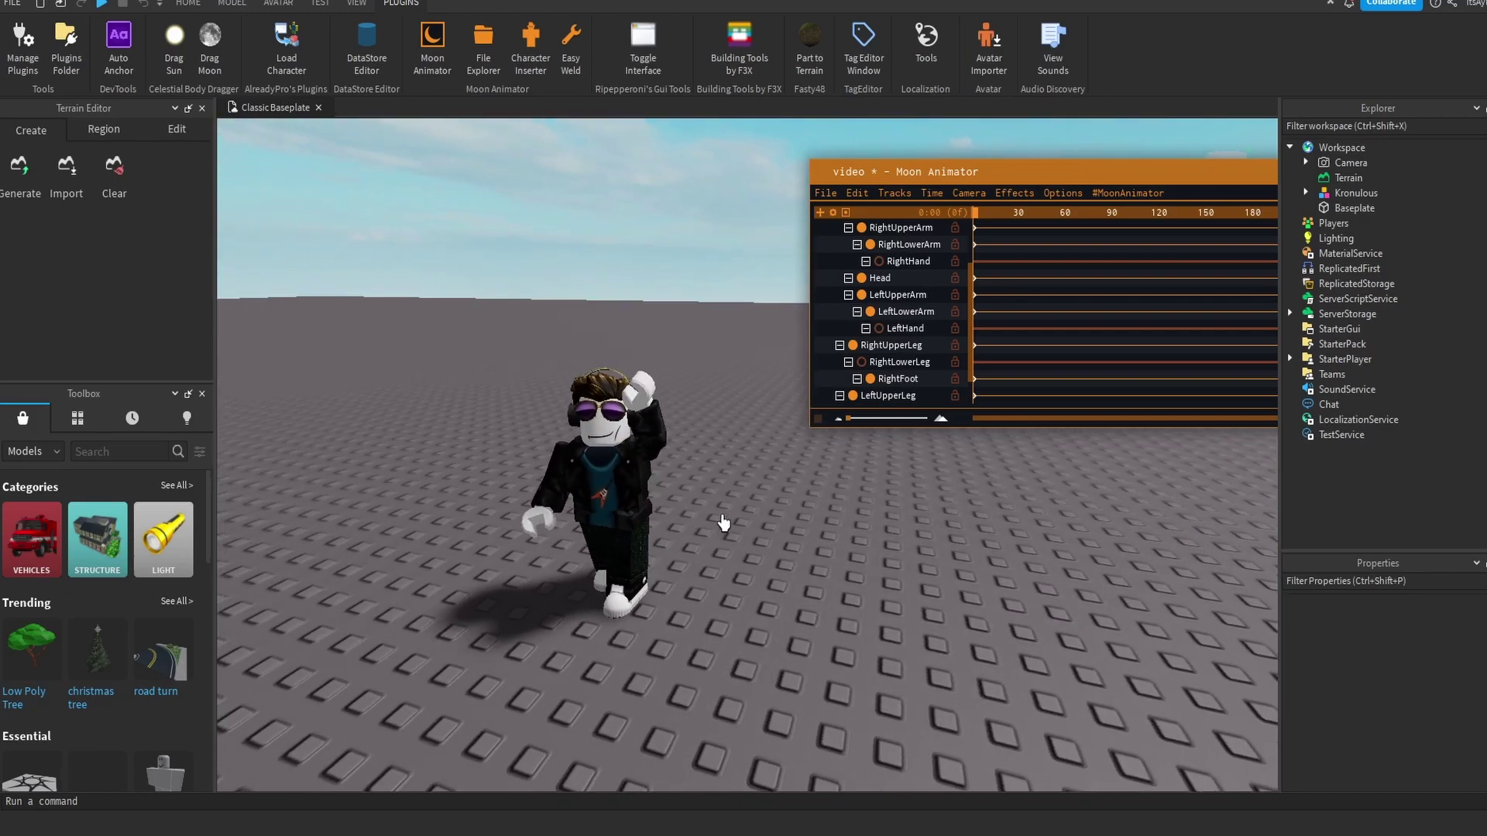
key(w)
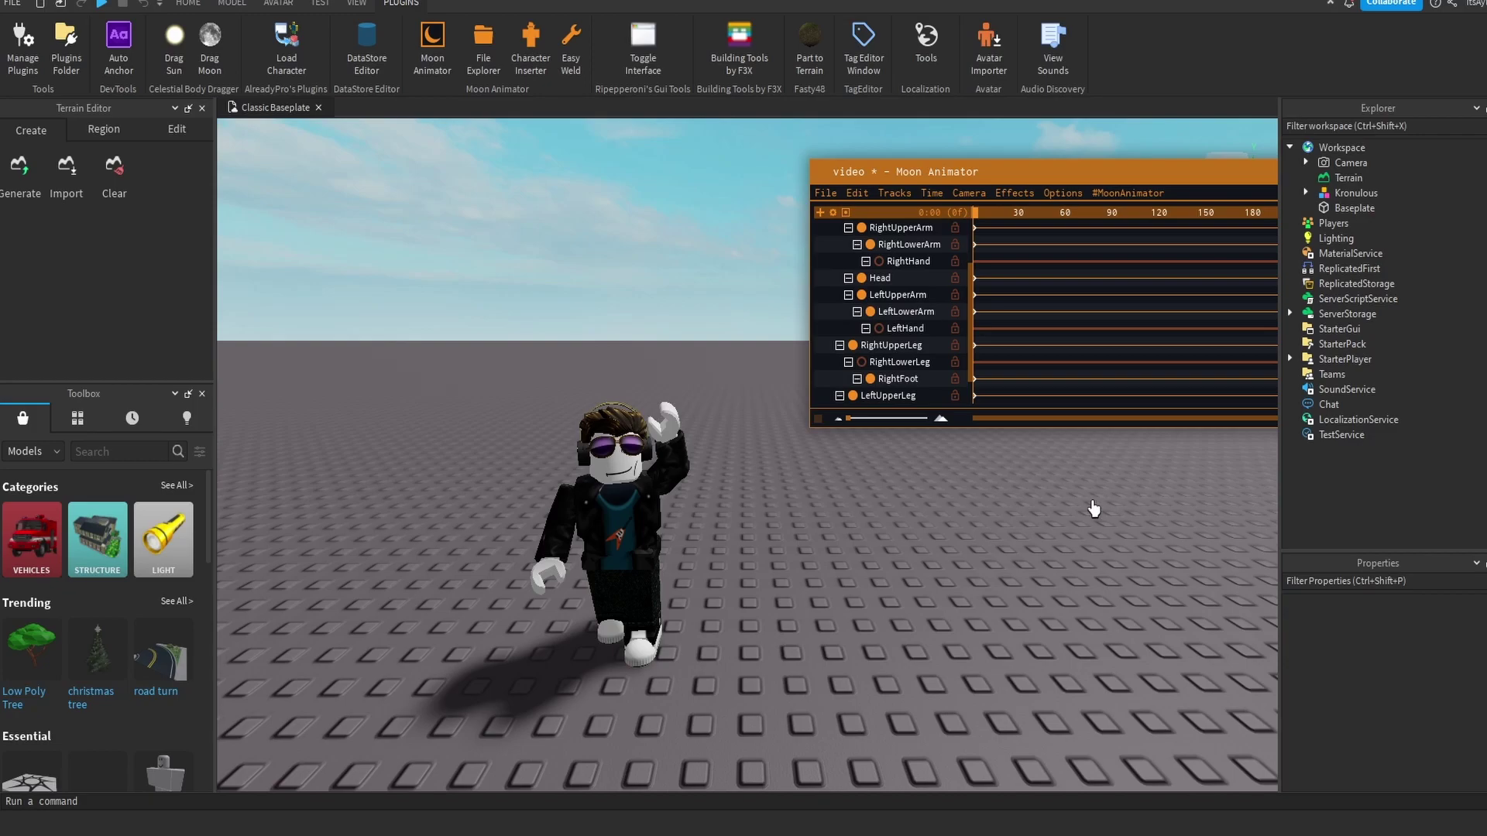
Select the avatar model in Explorer and close Moon Animator, discarding changes
click(1352, 195)
click(189, 4)
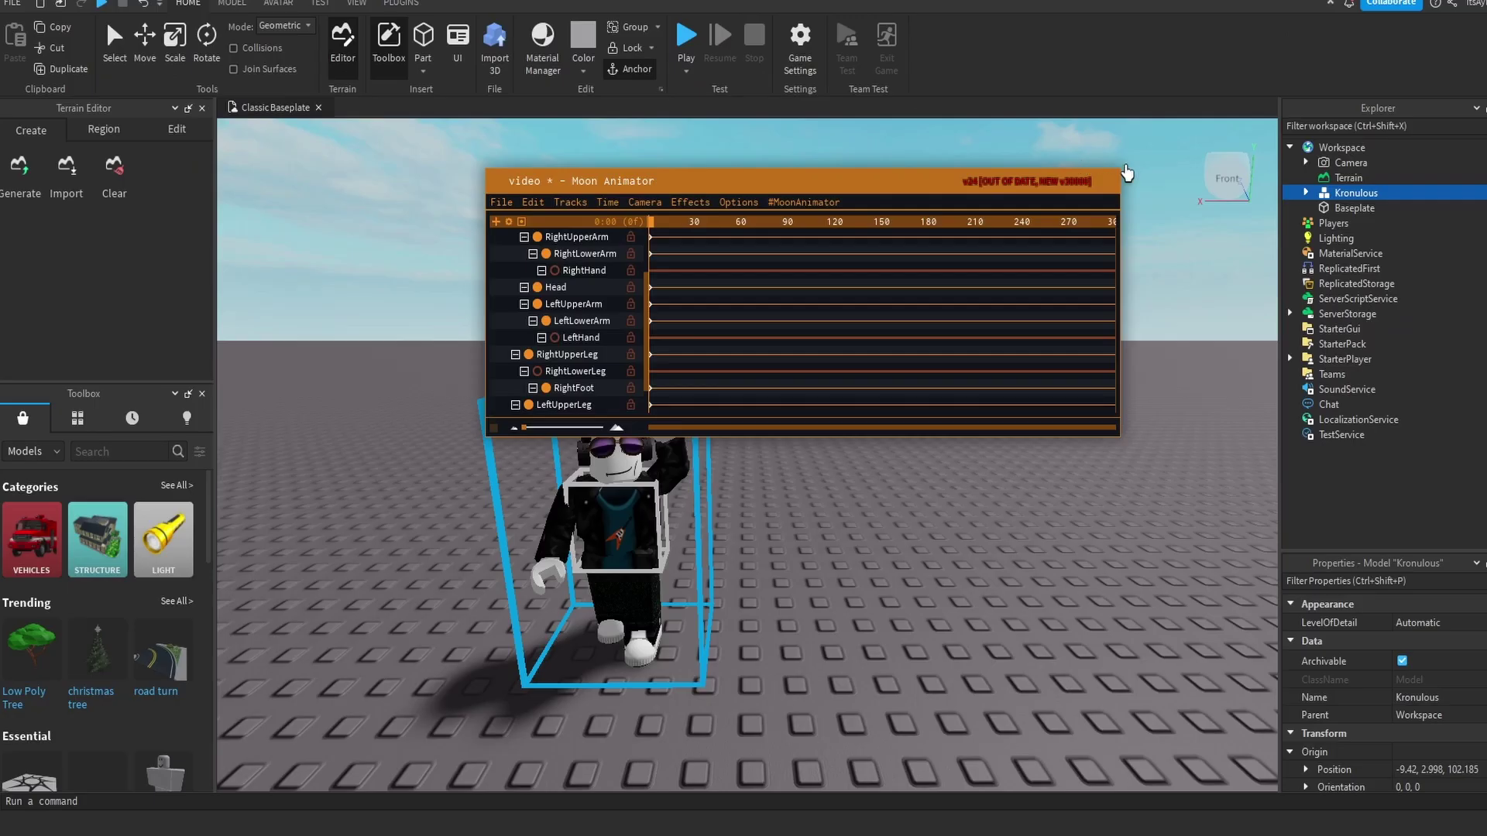
click(1109, 181)
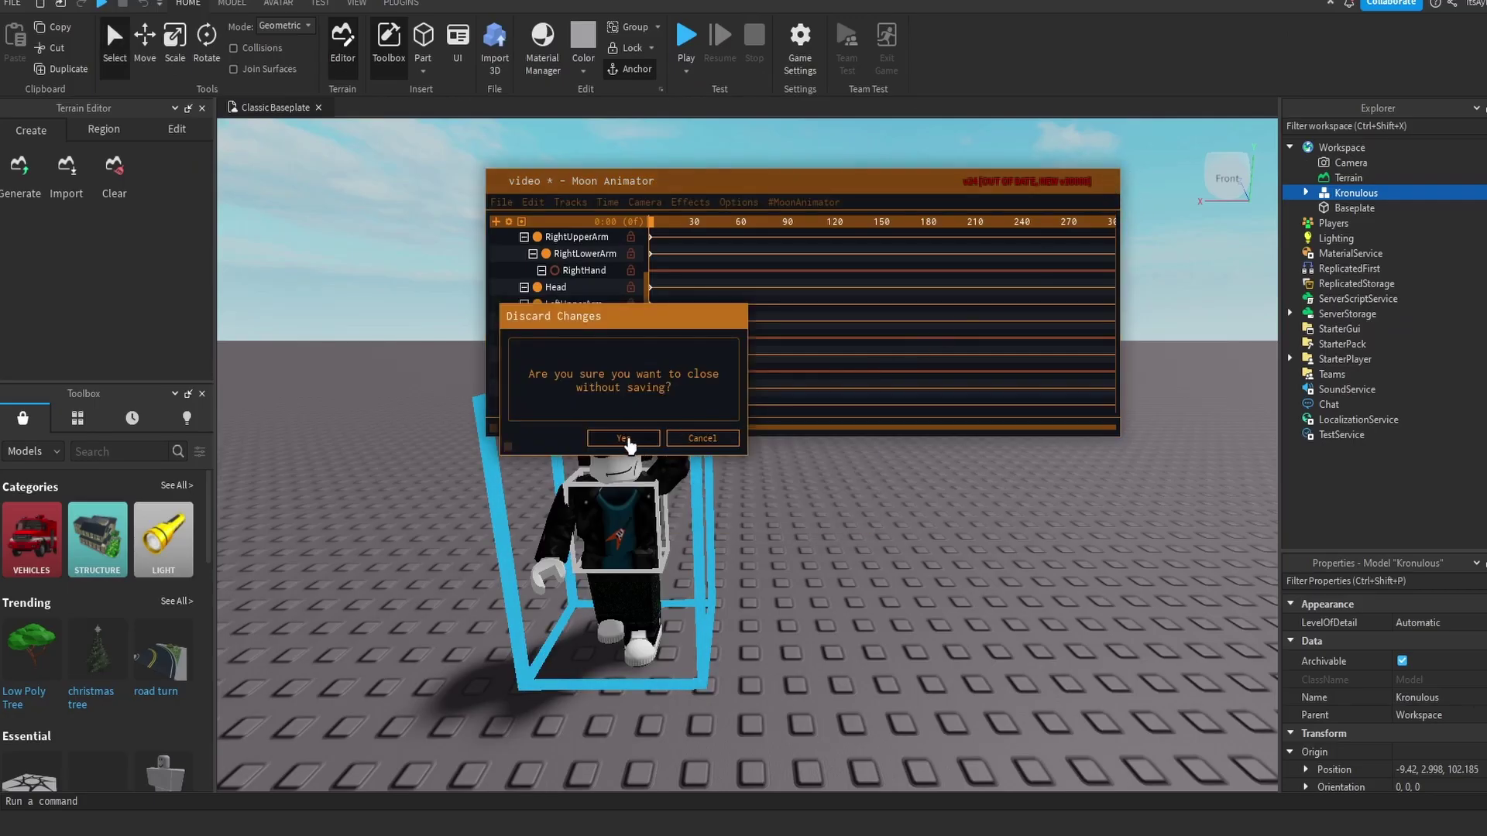
click(624, 439)
Export the selected avatar model with Export Selection as an Object Model (.obj) file
click(612, 491)
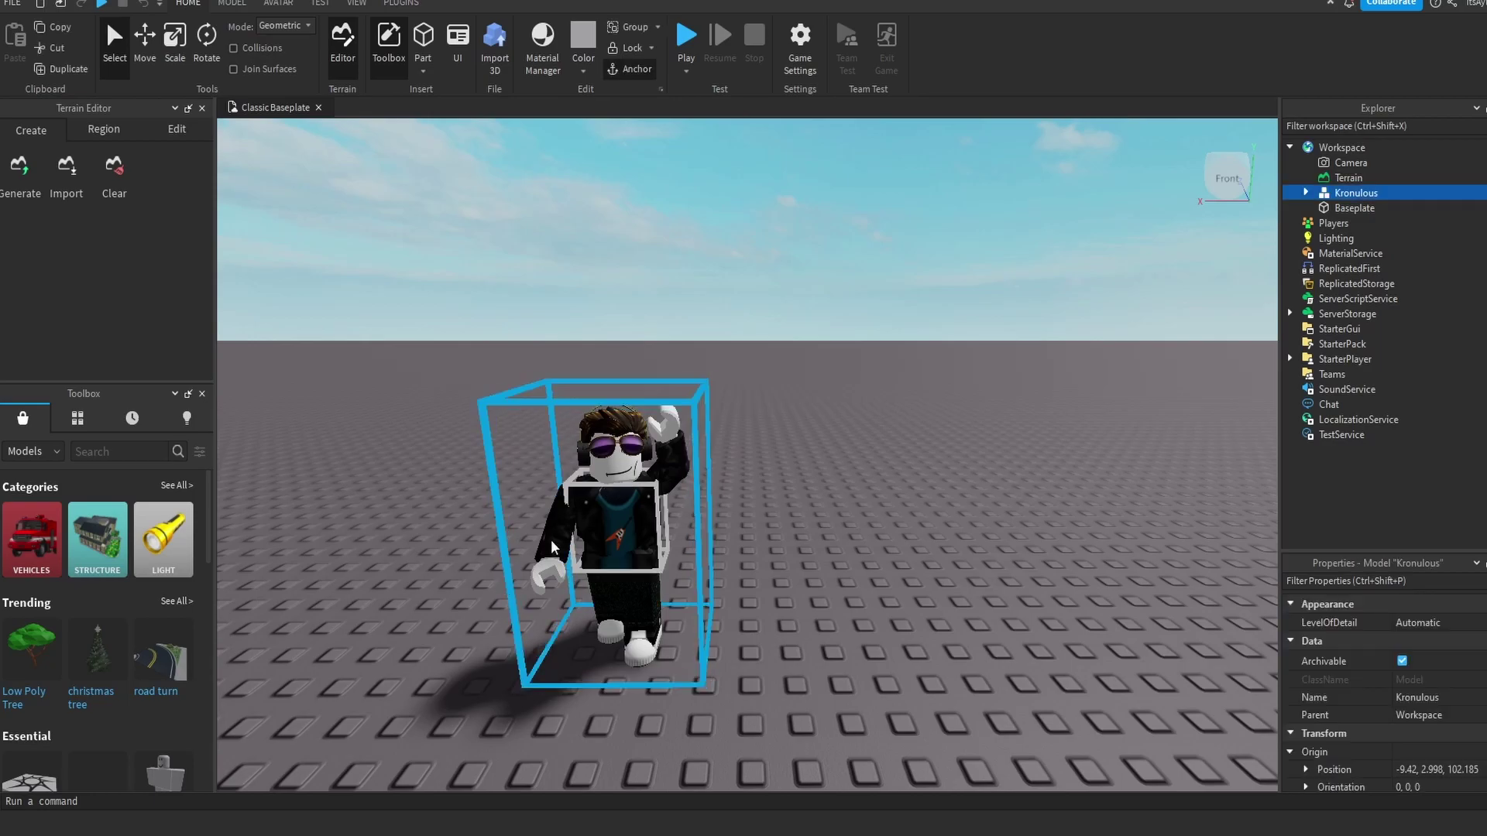
scroll(801, 482, down, 3)
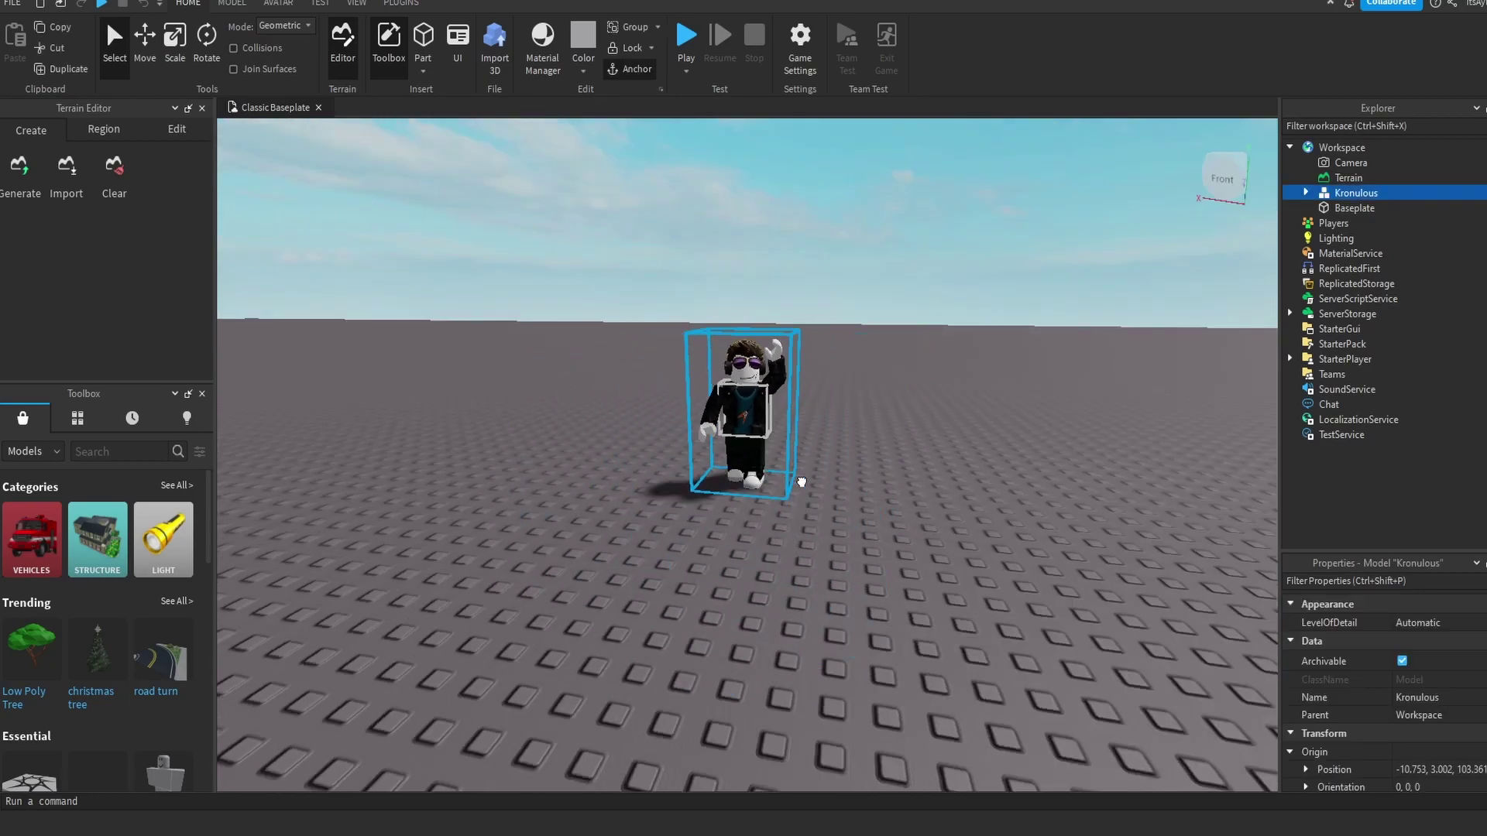
drag(801, 482, 810, 542)
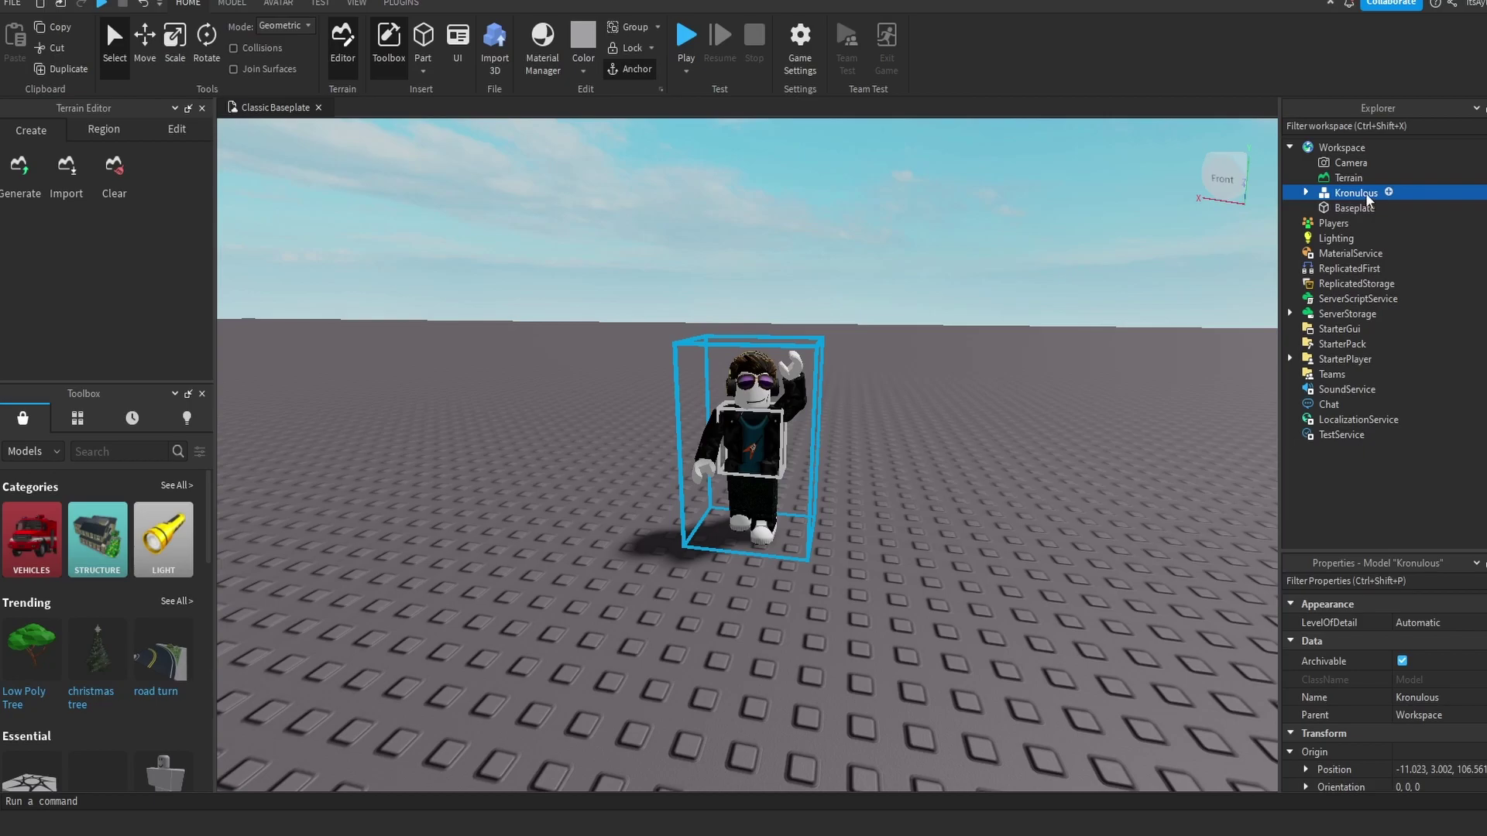
right_click(1368, 200)
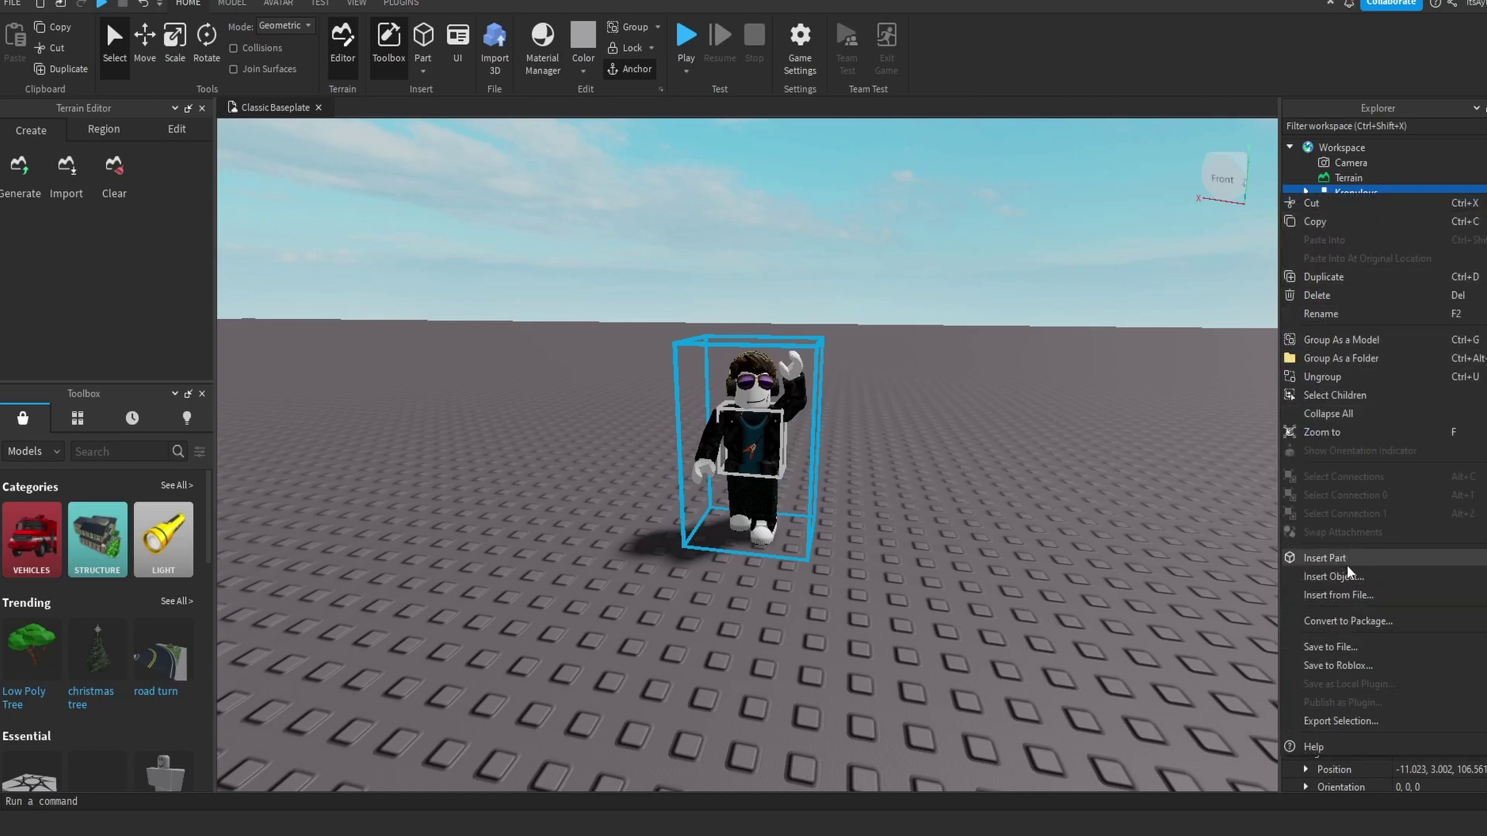
click(1341, 722)
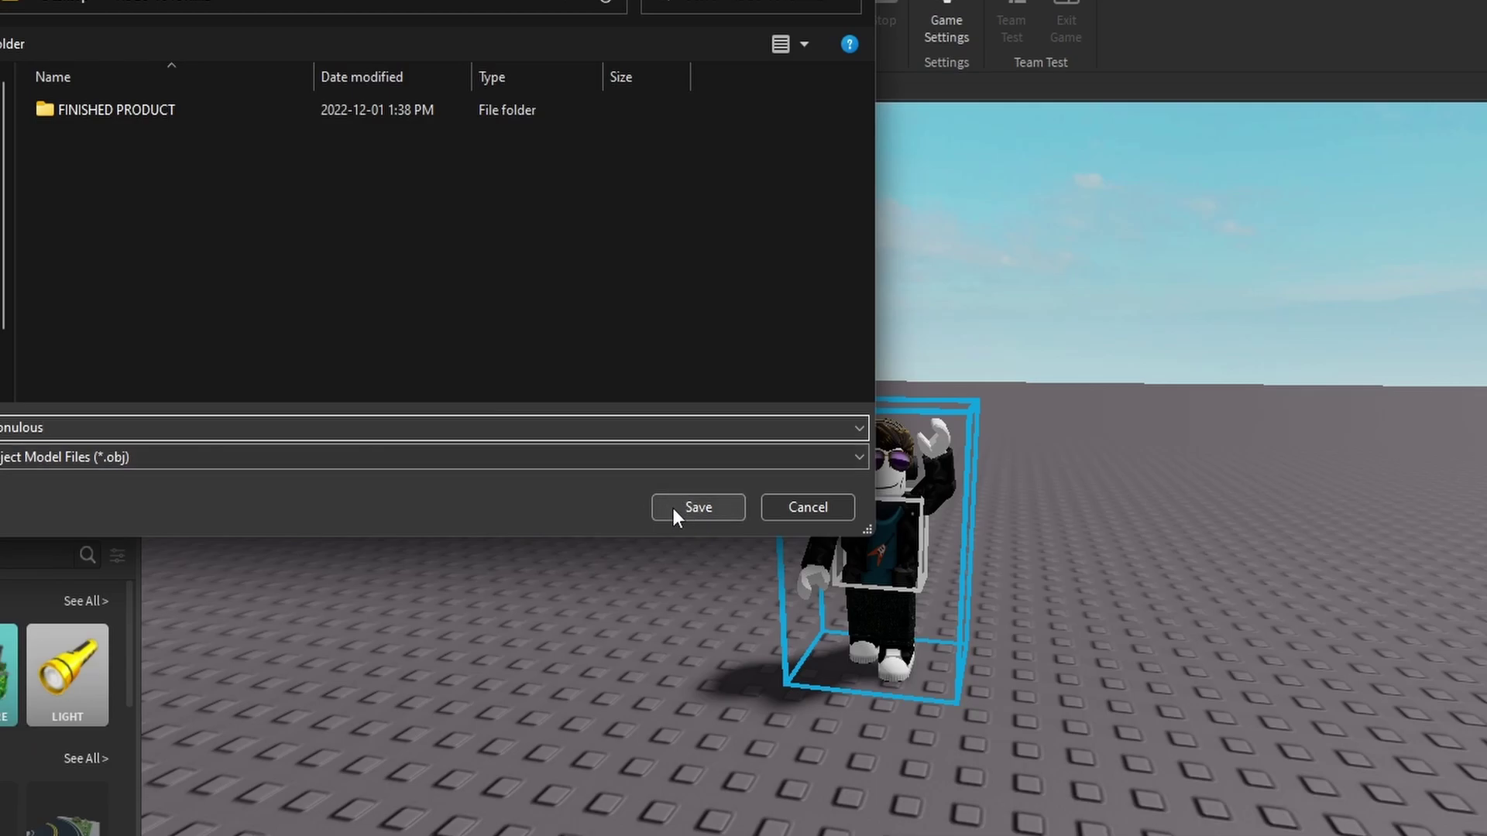
click(674, 505)
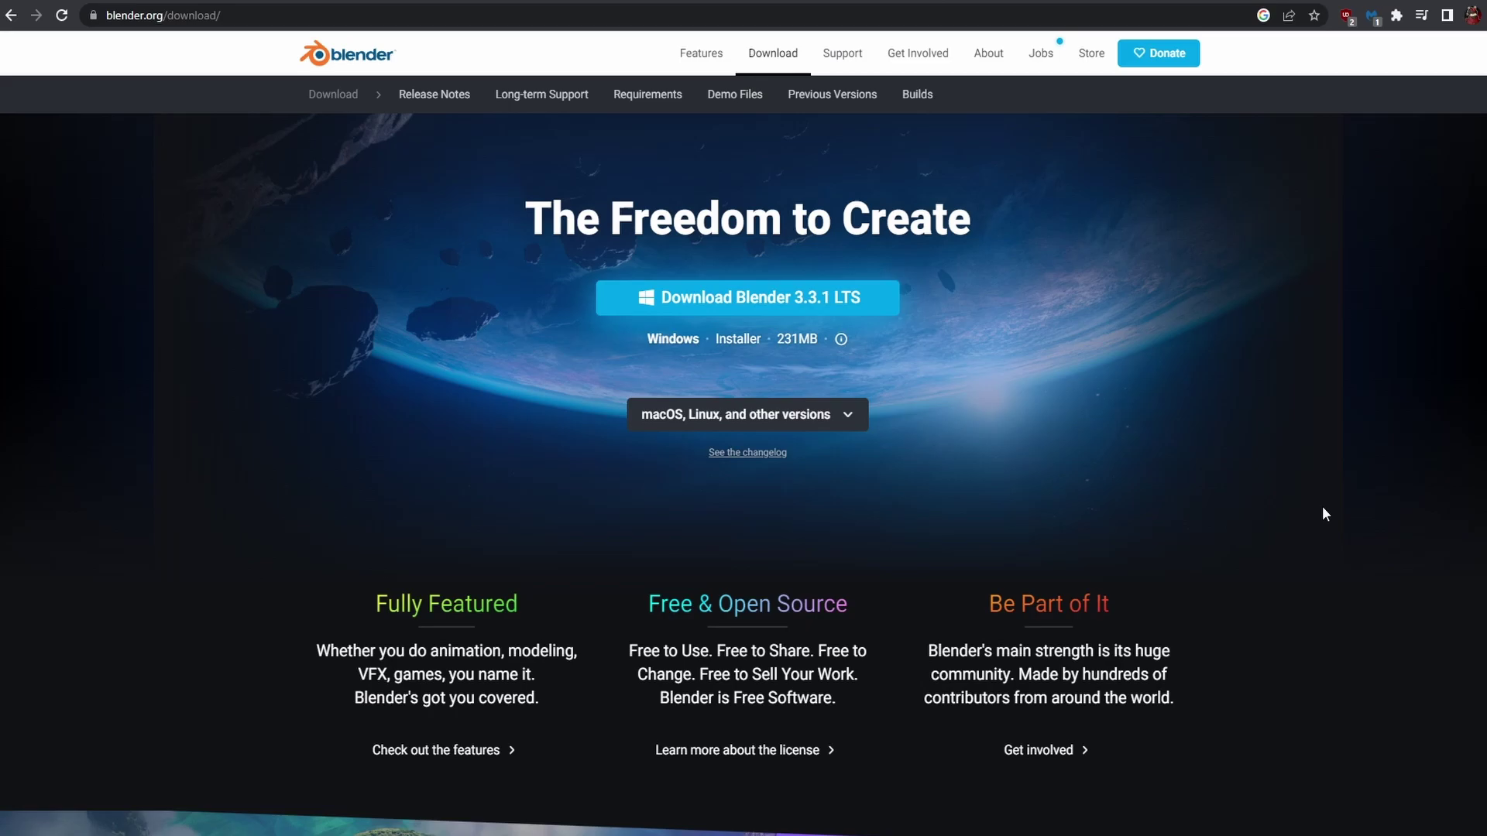
Go from Previous Versions to the full release index and open the Blender2.78/ folder
click(823, 97)
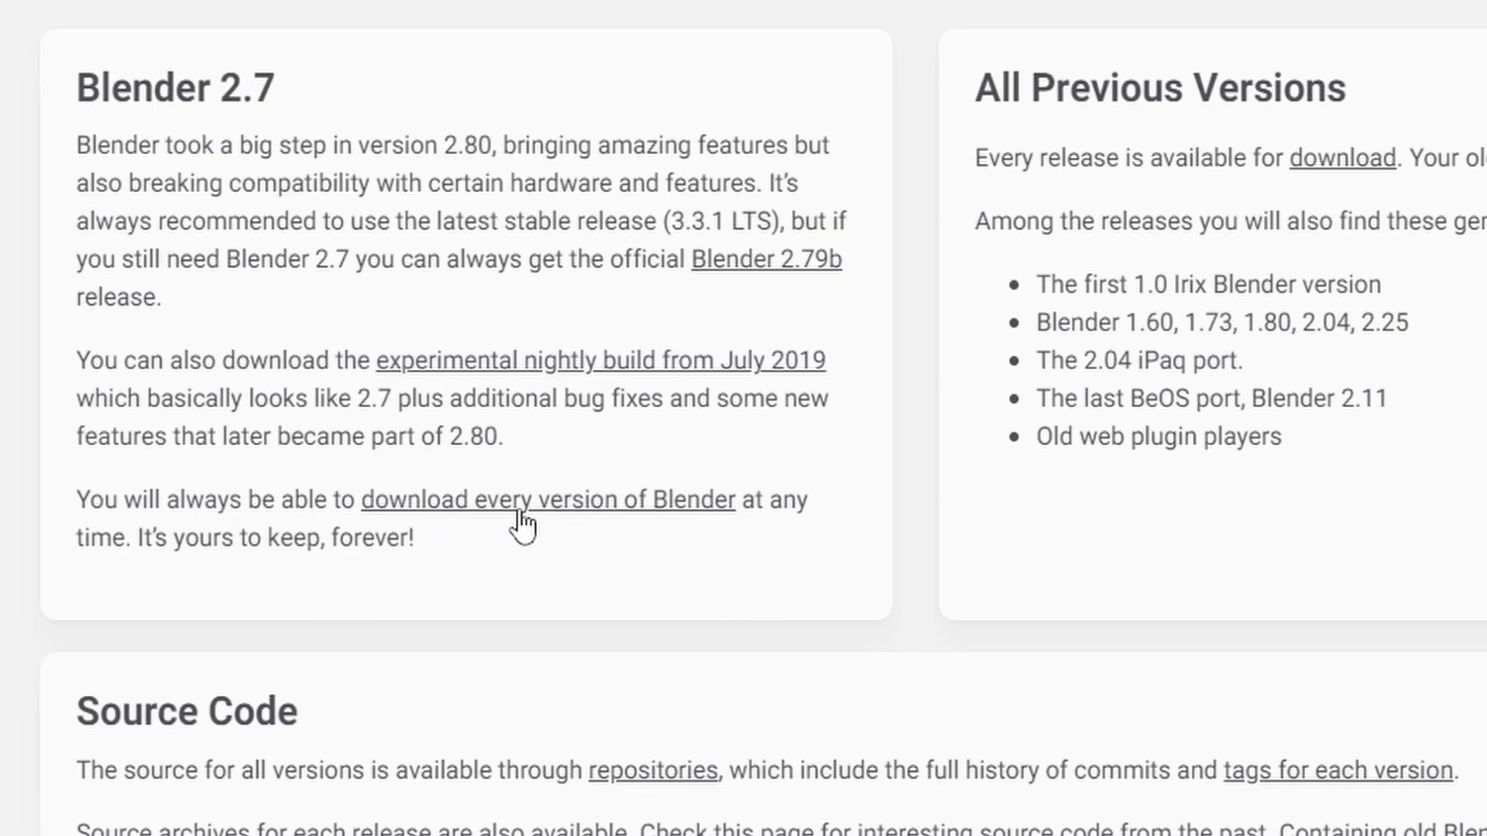
click(704, 517)
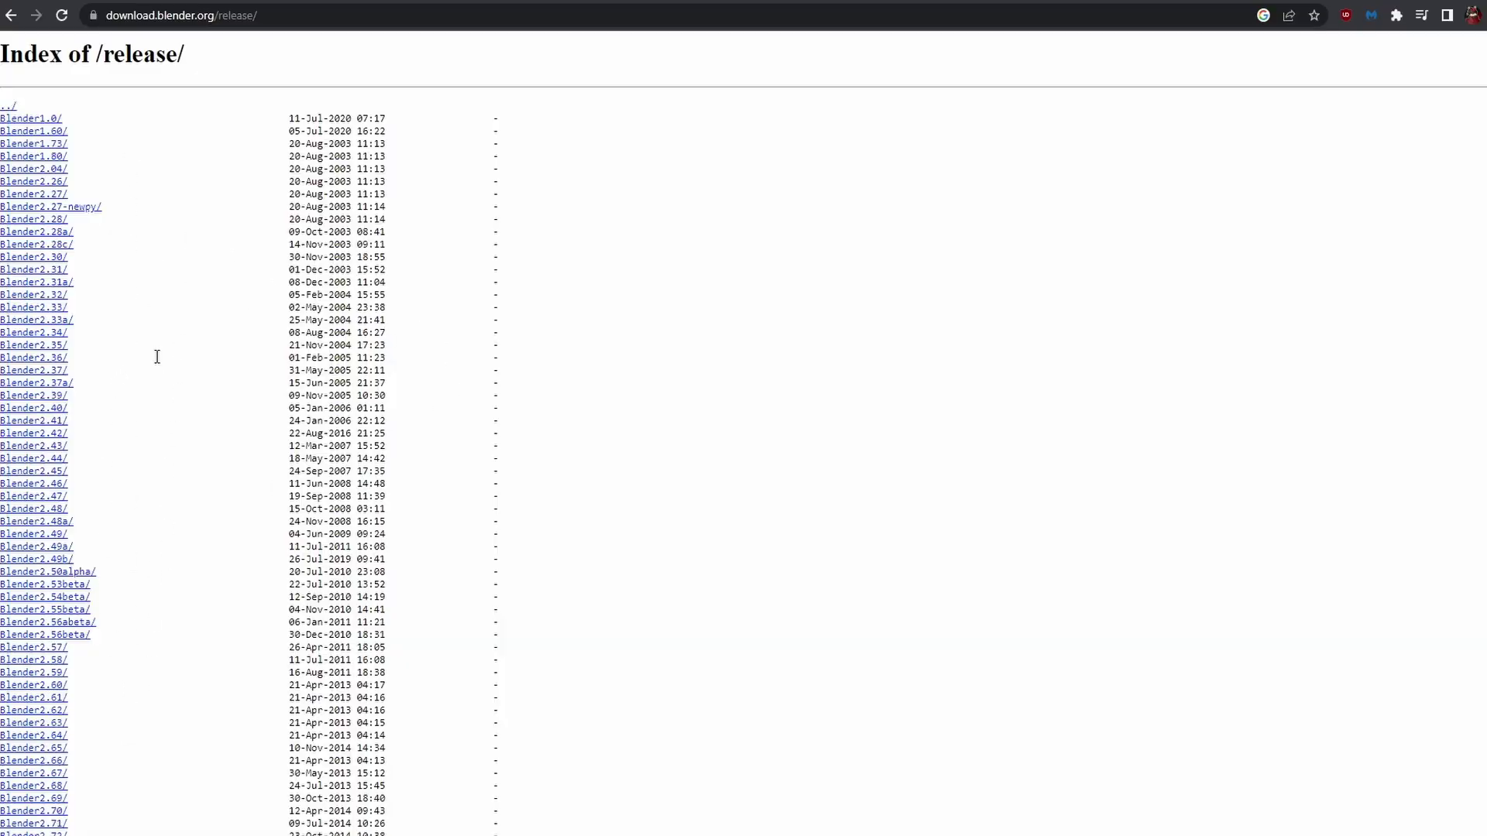
scroll(157, 356, down, 3)
click(48, 662)
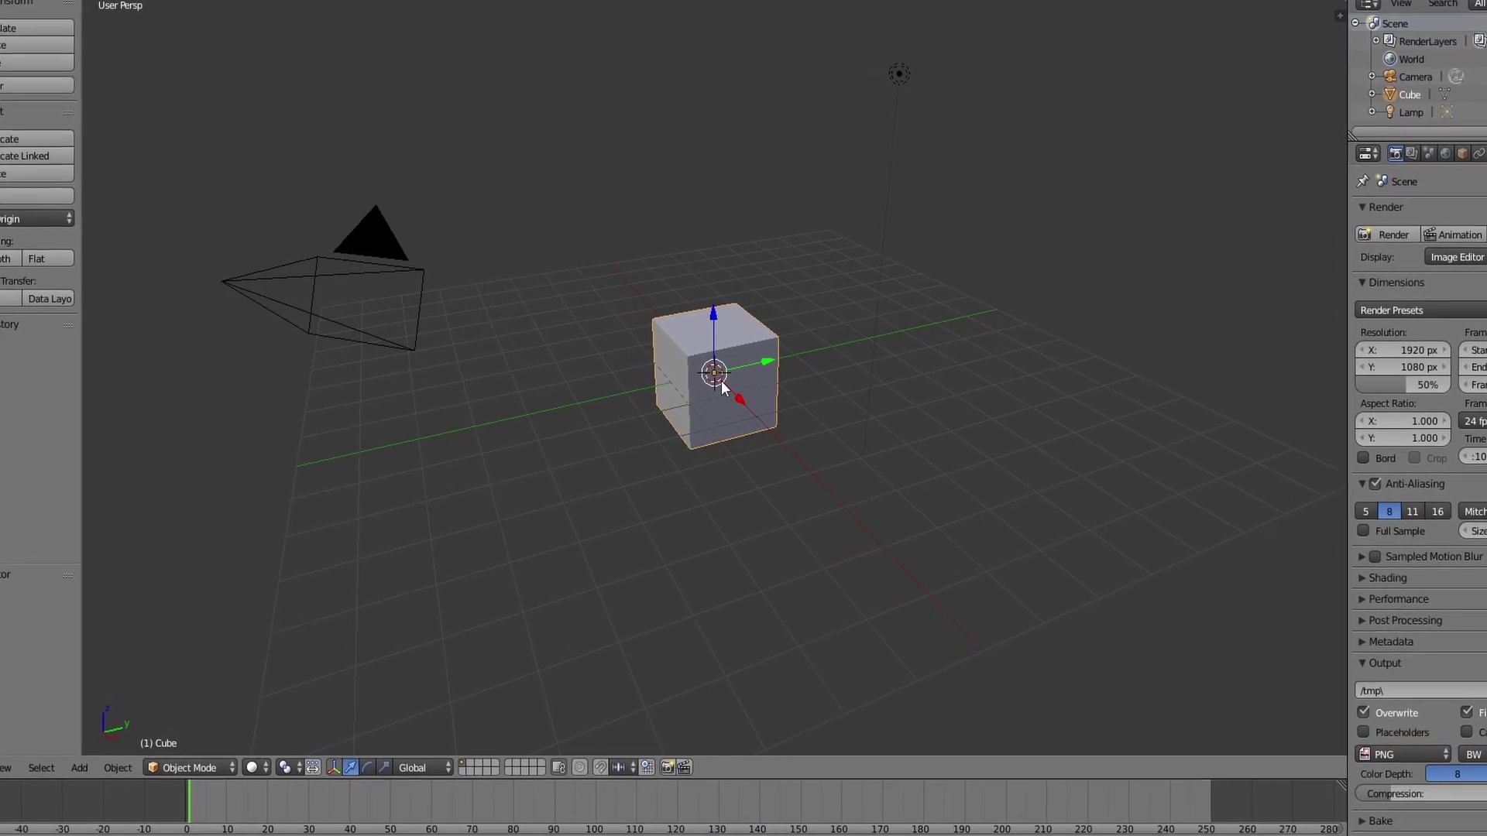
Delete the default cube from the scene
key(x)
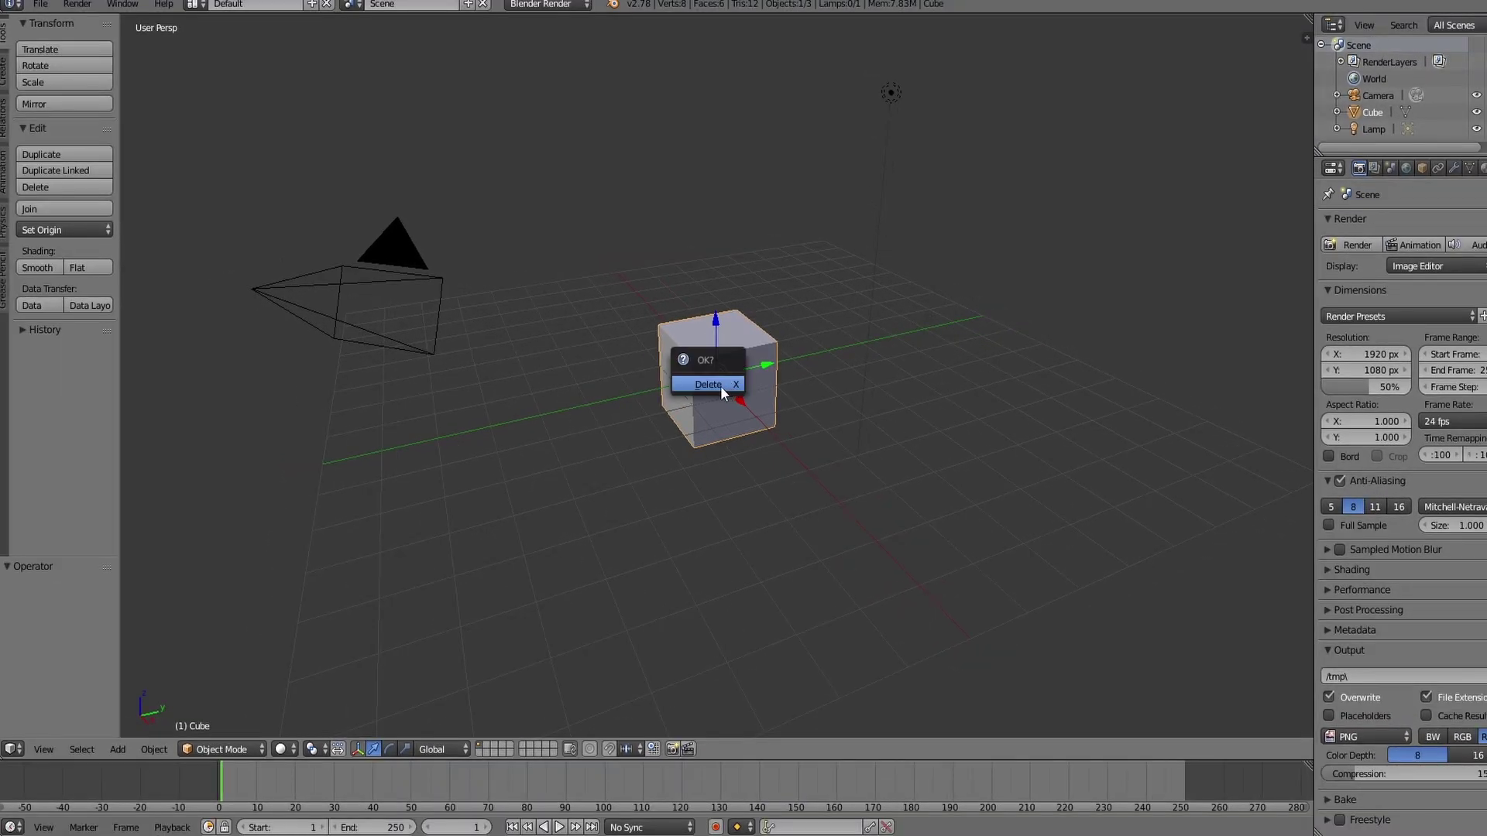
click(714, 386)
scroll(649, 306, down, 3)
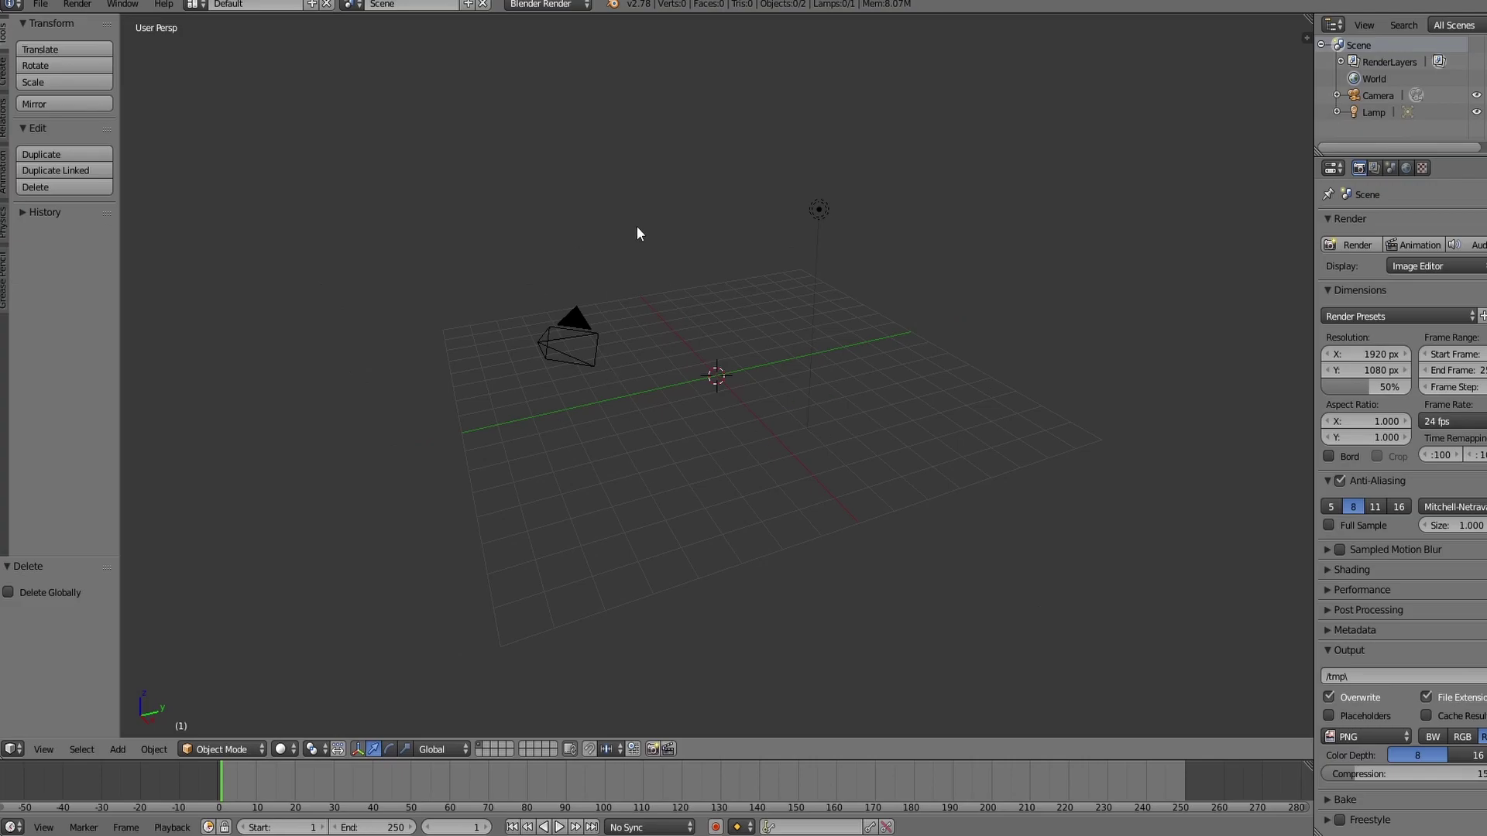
Start a Wavefront (.obj) import from the File > Import menu
click(40, 5)
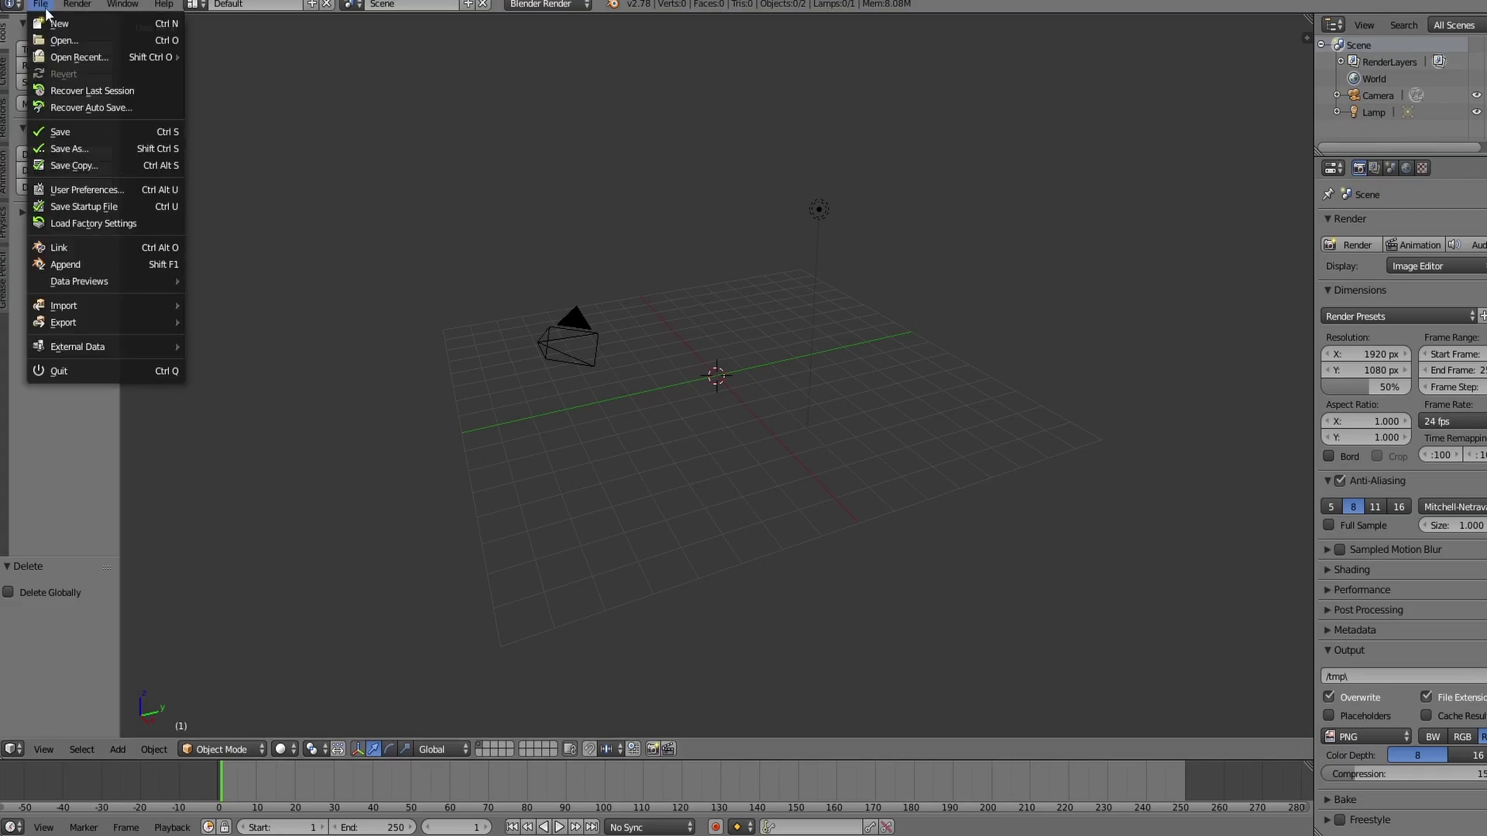
mouse_move(89, 307)
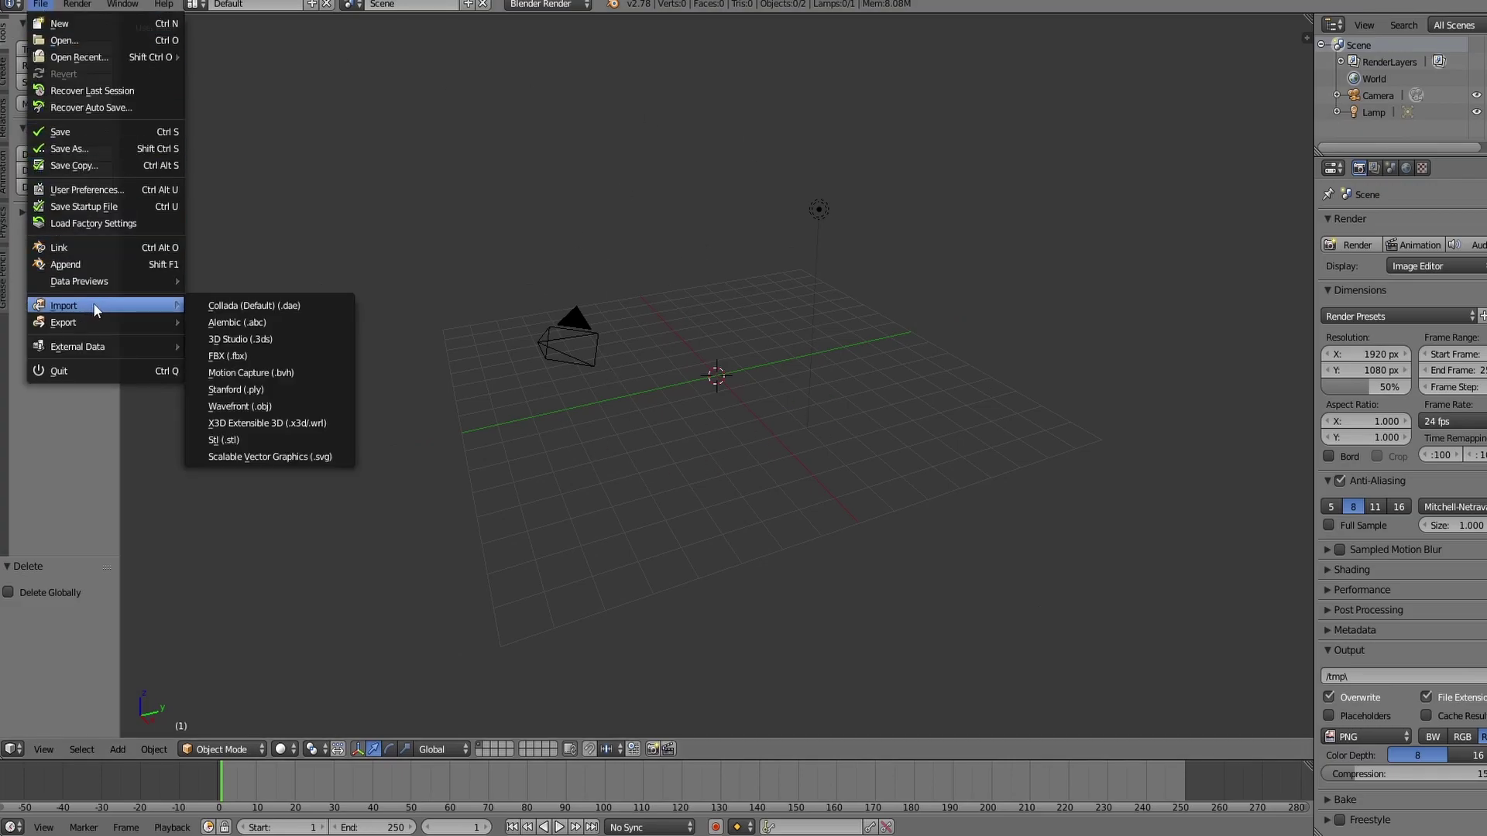
click(256, 407)
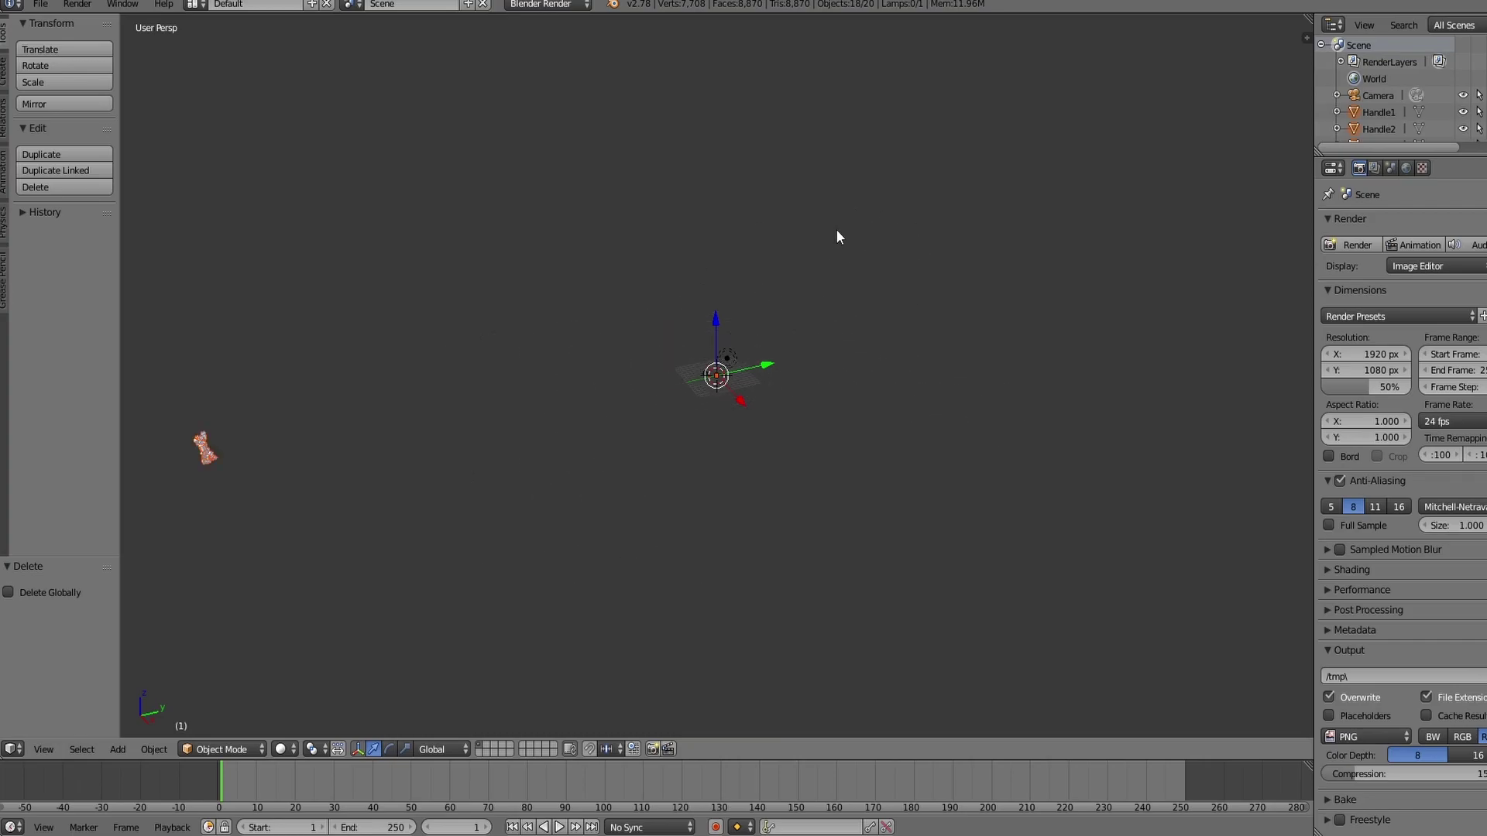
Move the stray imported piece away from the avatar and select the central figure
middle_drag(517, 437, 393, 444)
drag(768, 361, 1154, 325)
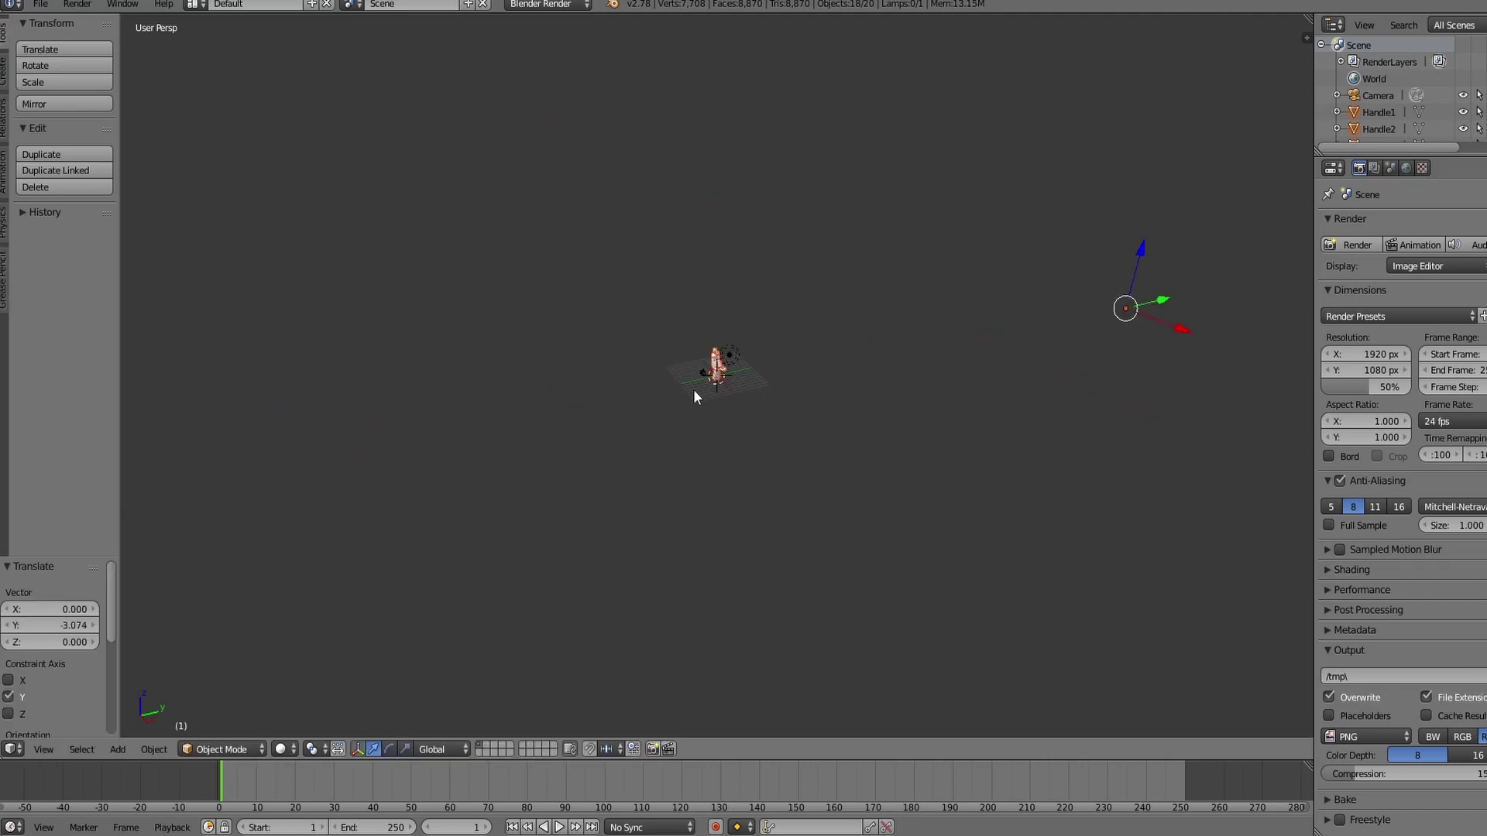
right_click(697, 387)
scroll(821, 384, up, 5)
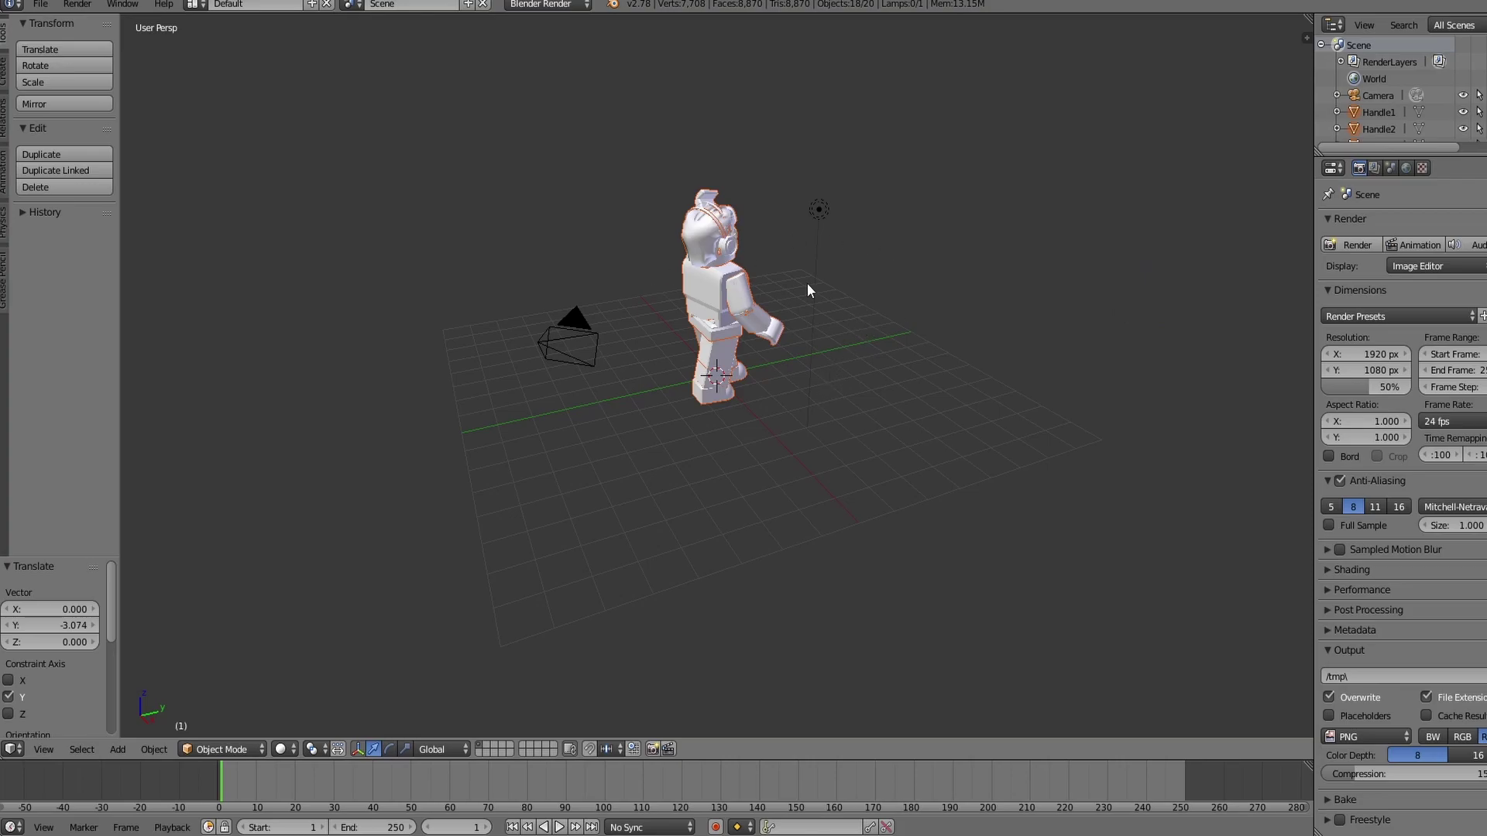
middle_drag(900, 311, 829, 303)
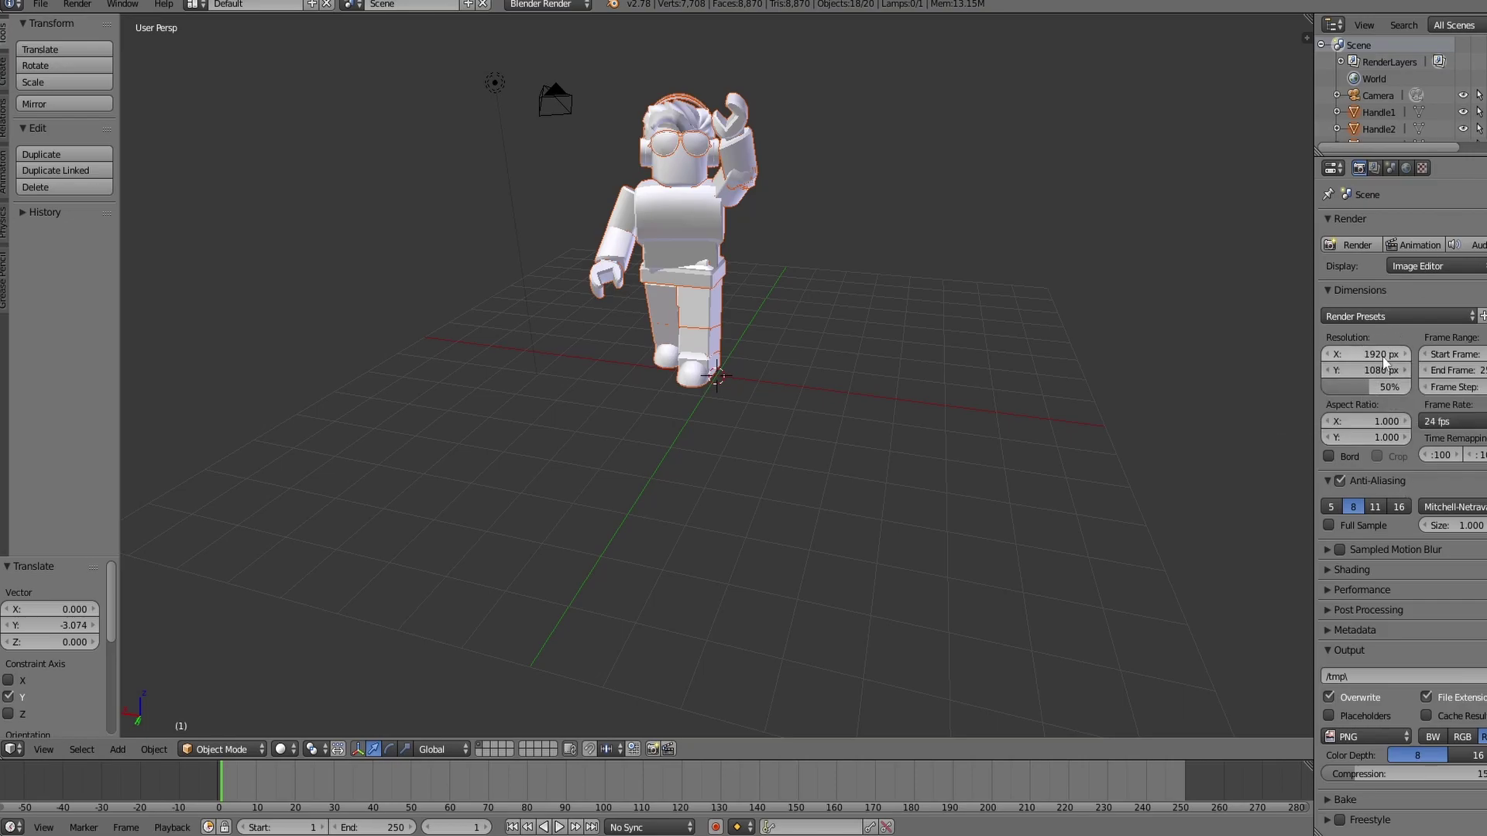
Set the render resolution to 2560 x 1440 at 100%
click(1386, 356)
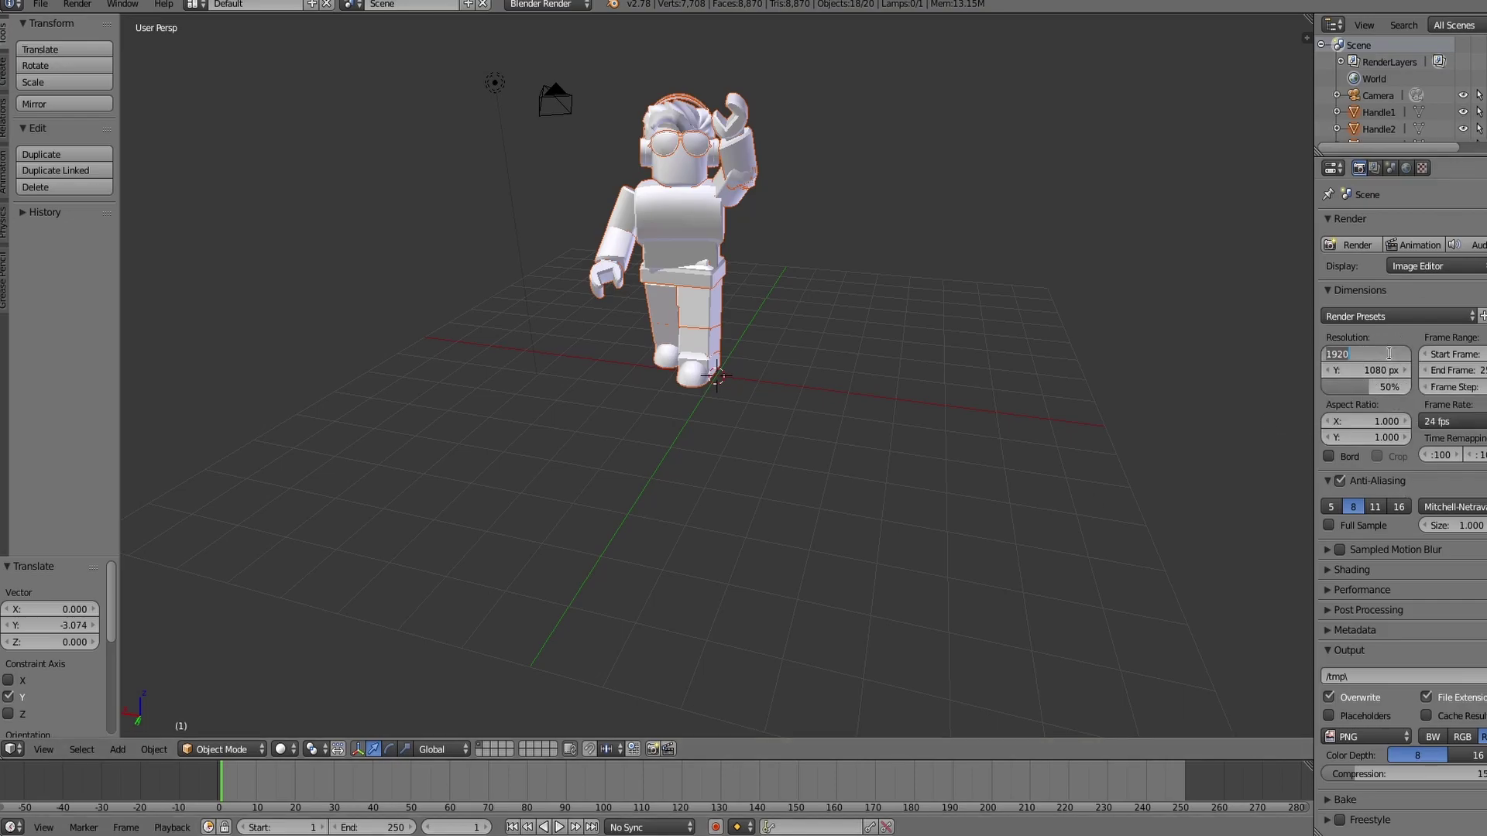
text(2560)
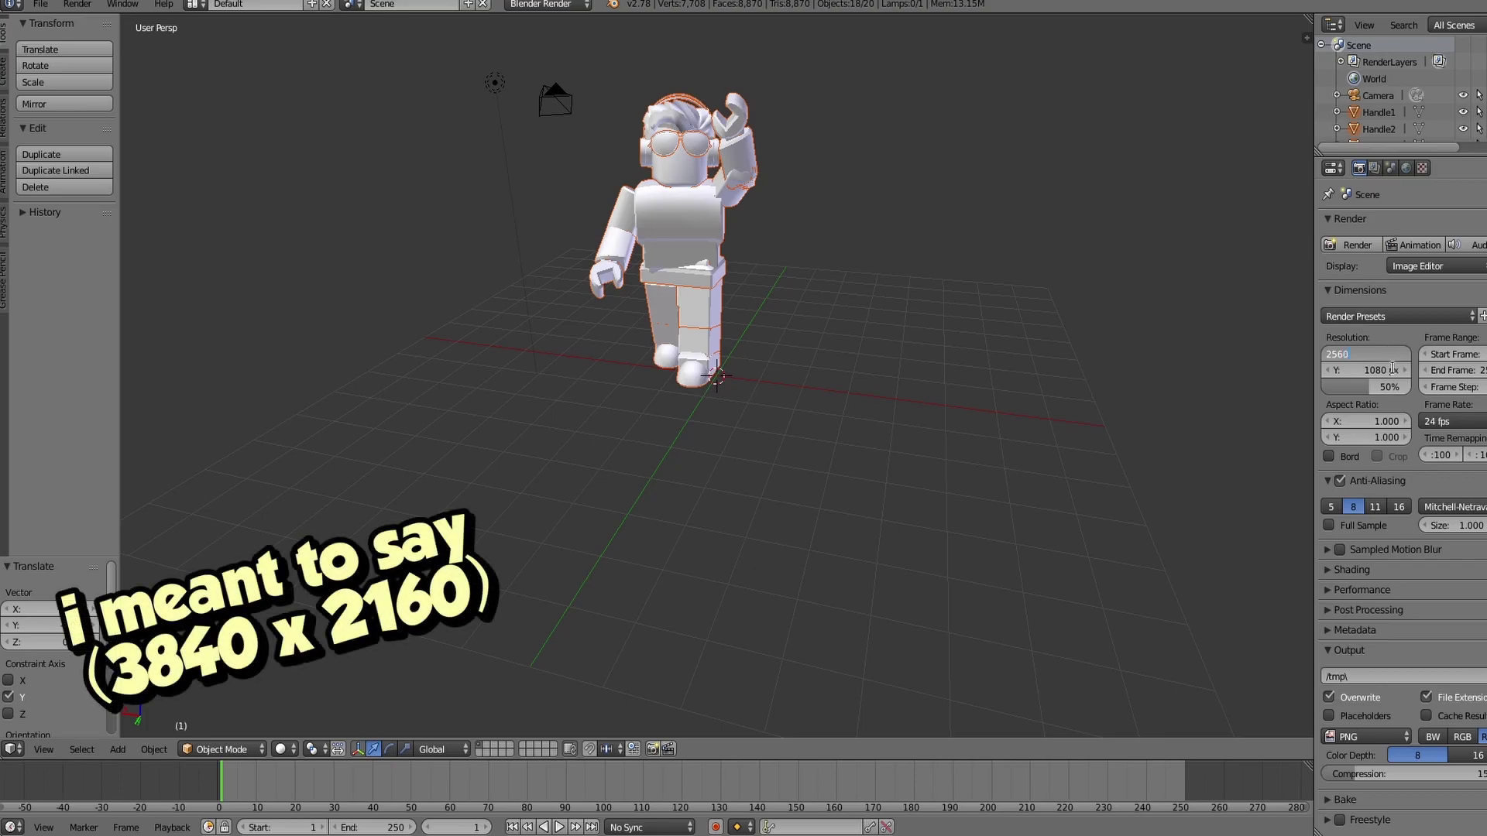
key(Tab)
text(1440)
key(Return)
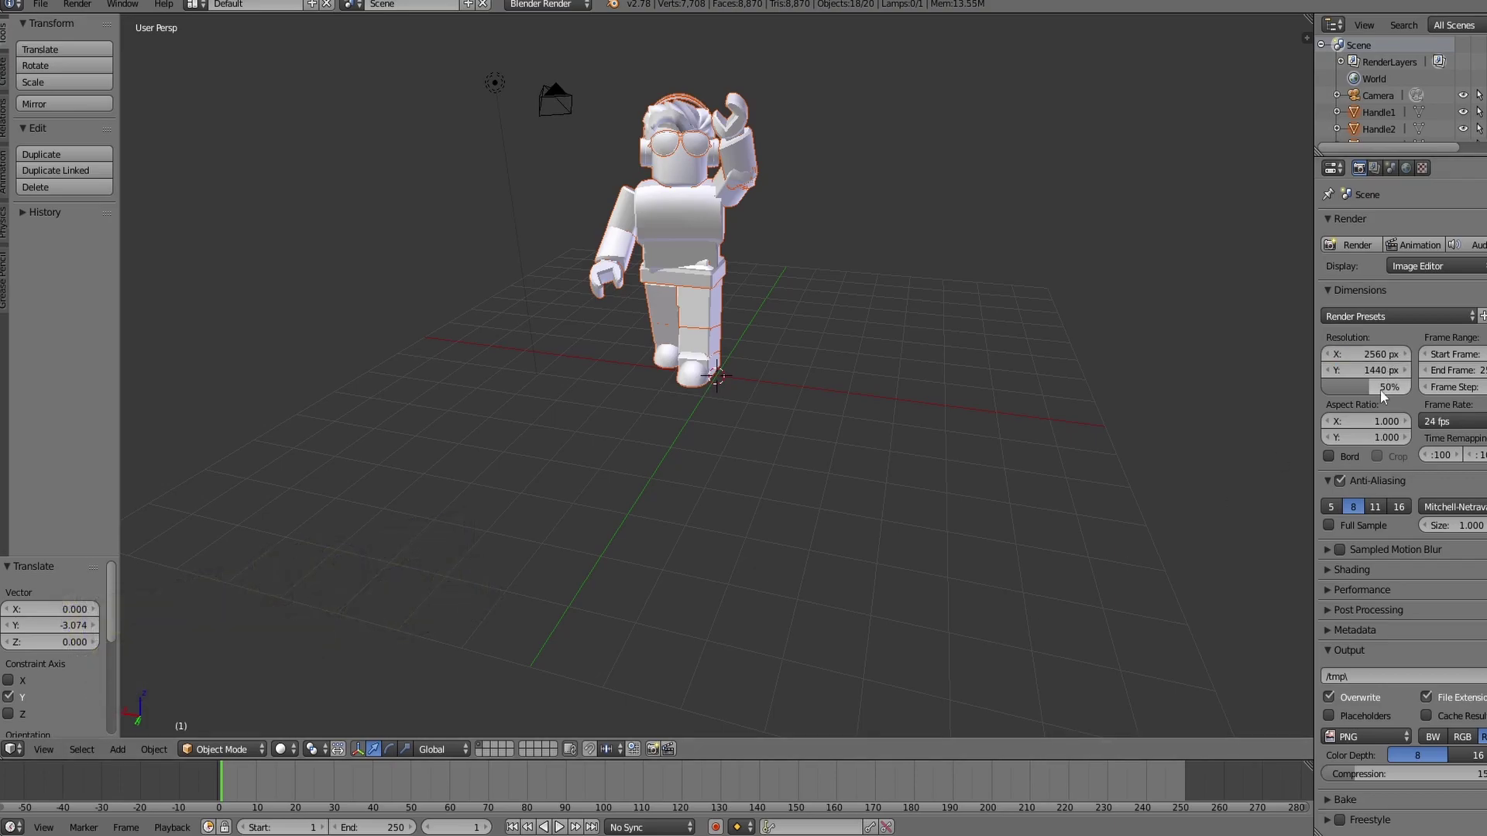
drag(1370, 387, 1416, 382)
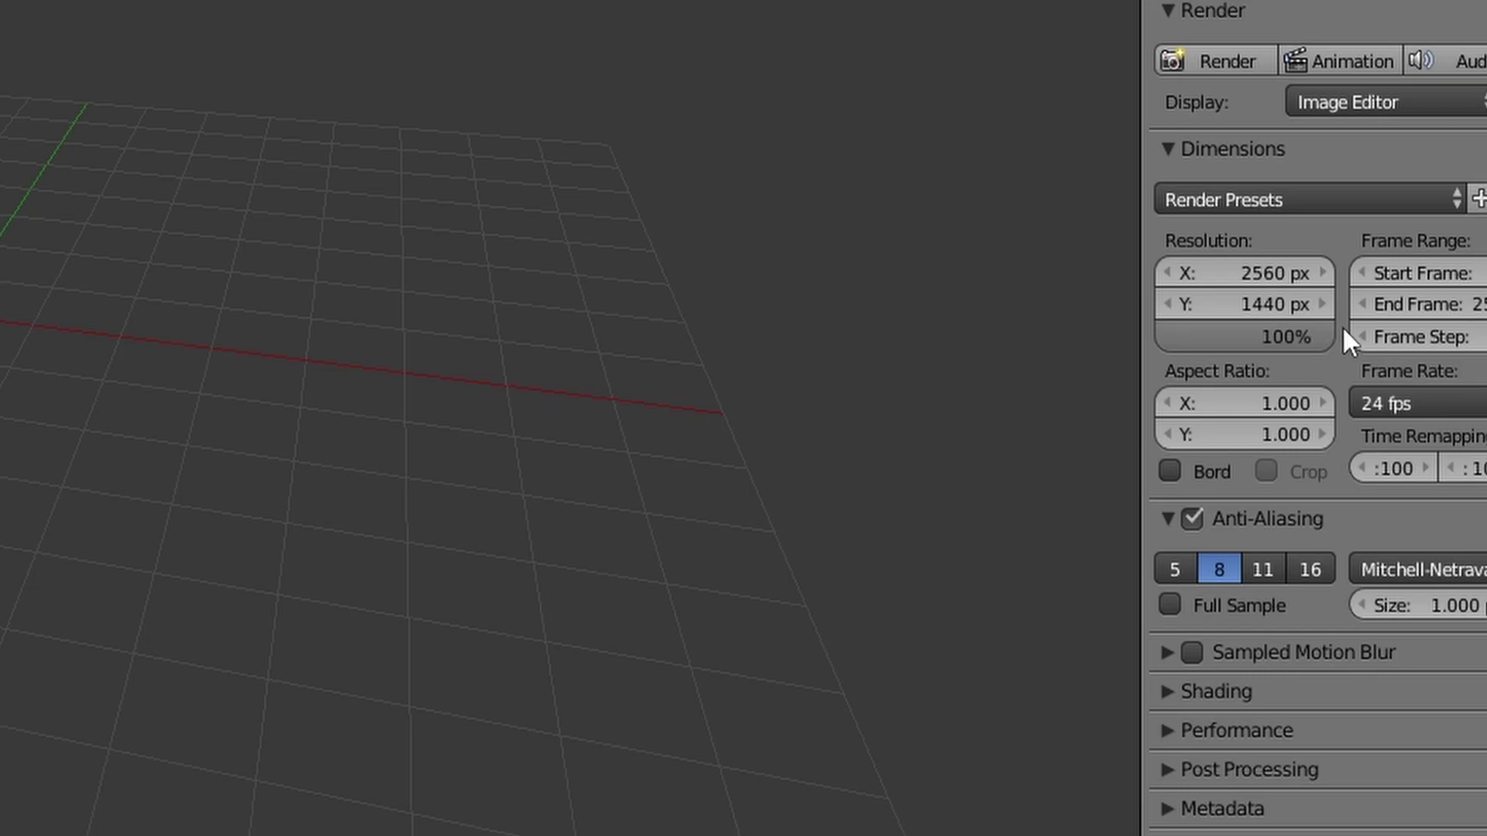
Set the Shading alpha to Transparent for a transparent background
click(1179, 690)
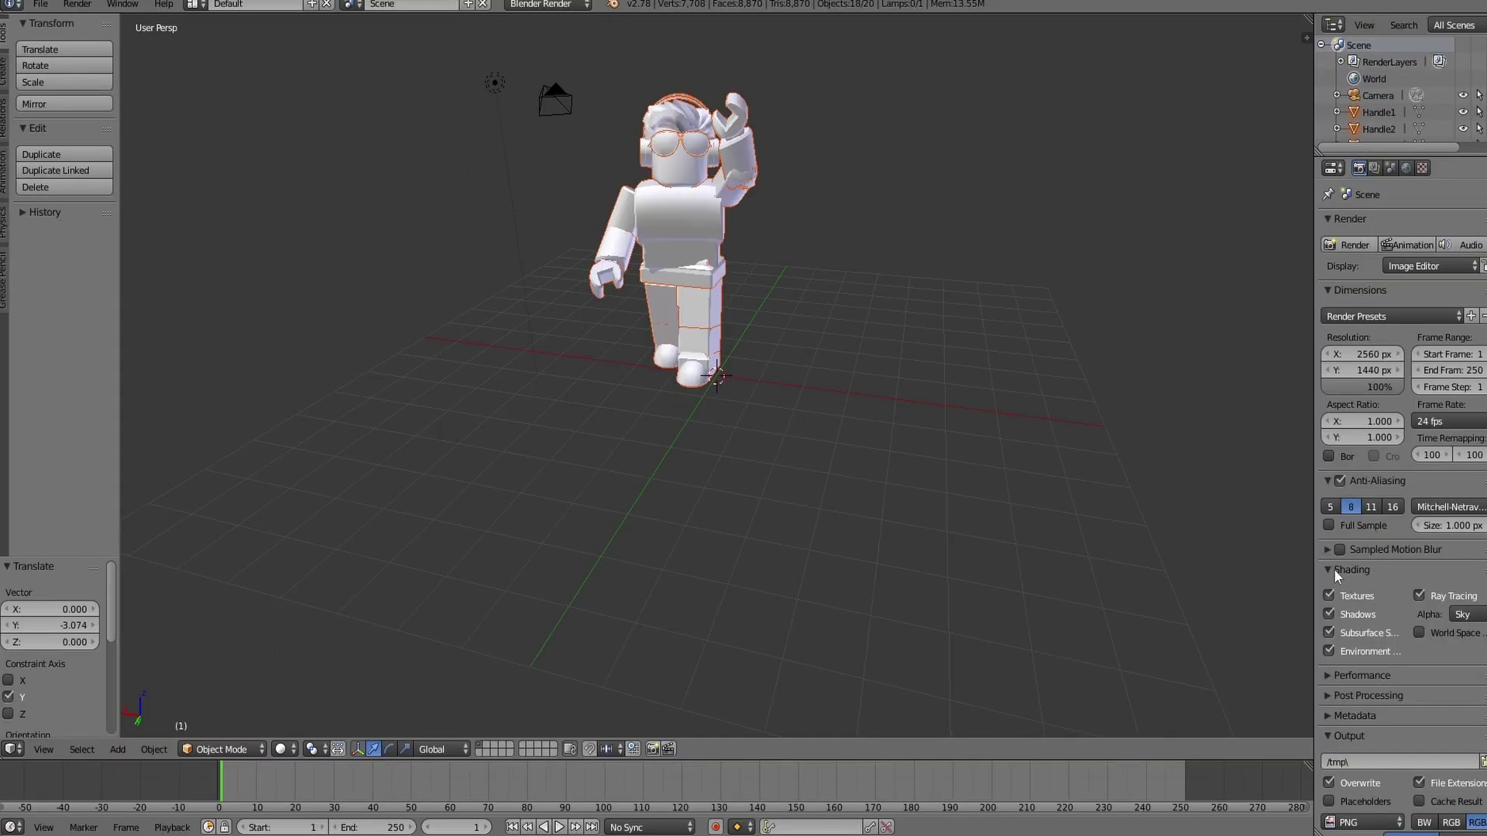
click(1462, 616)
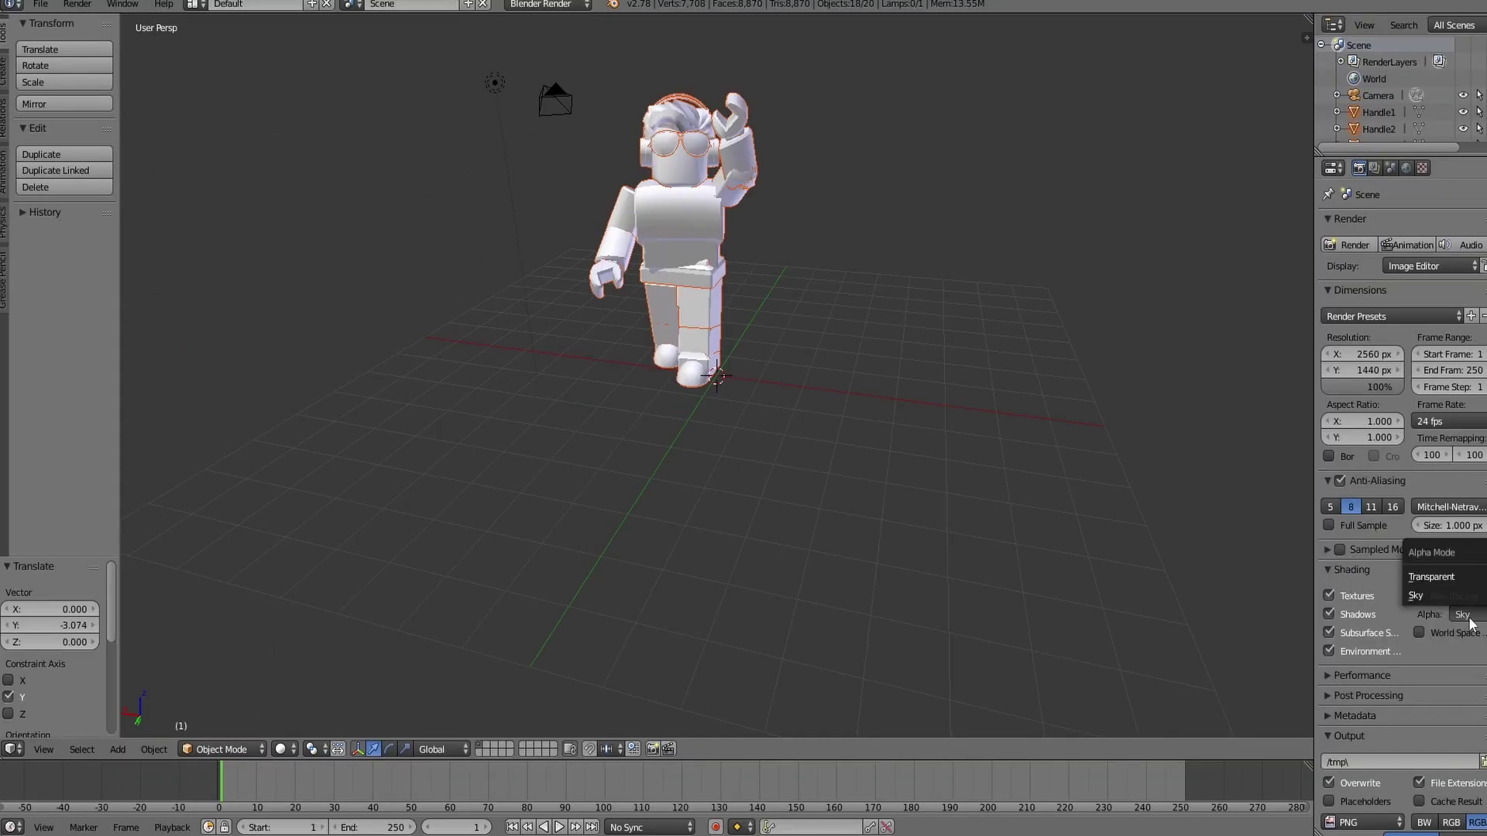
click(1432, 577)
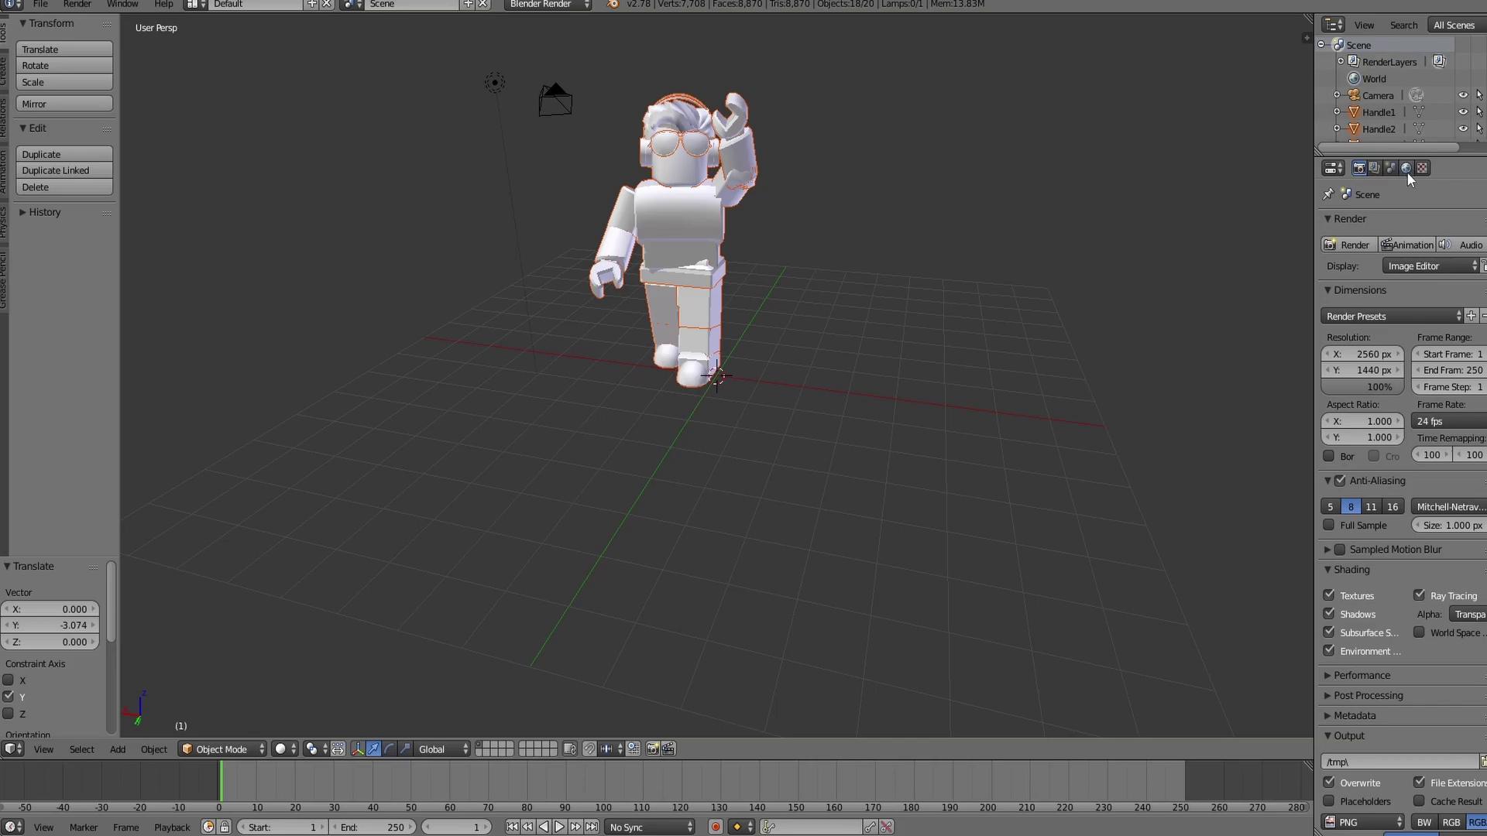
Enable World ambient occlusion and environment lighting, setting the environment energy to 0.690
click(1407, 169)
click(1340, 494)
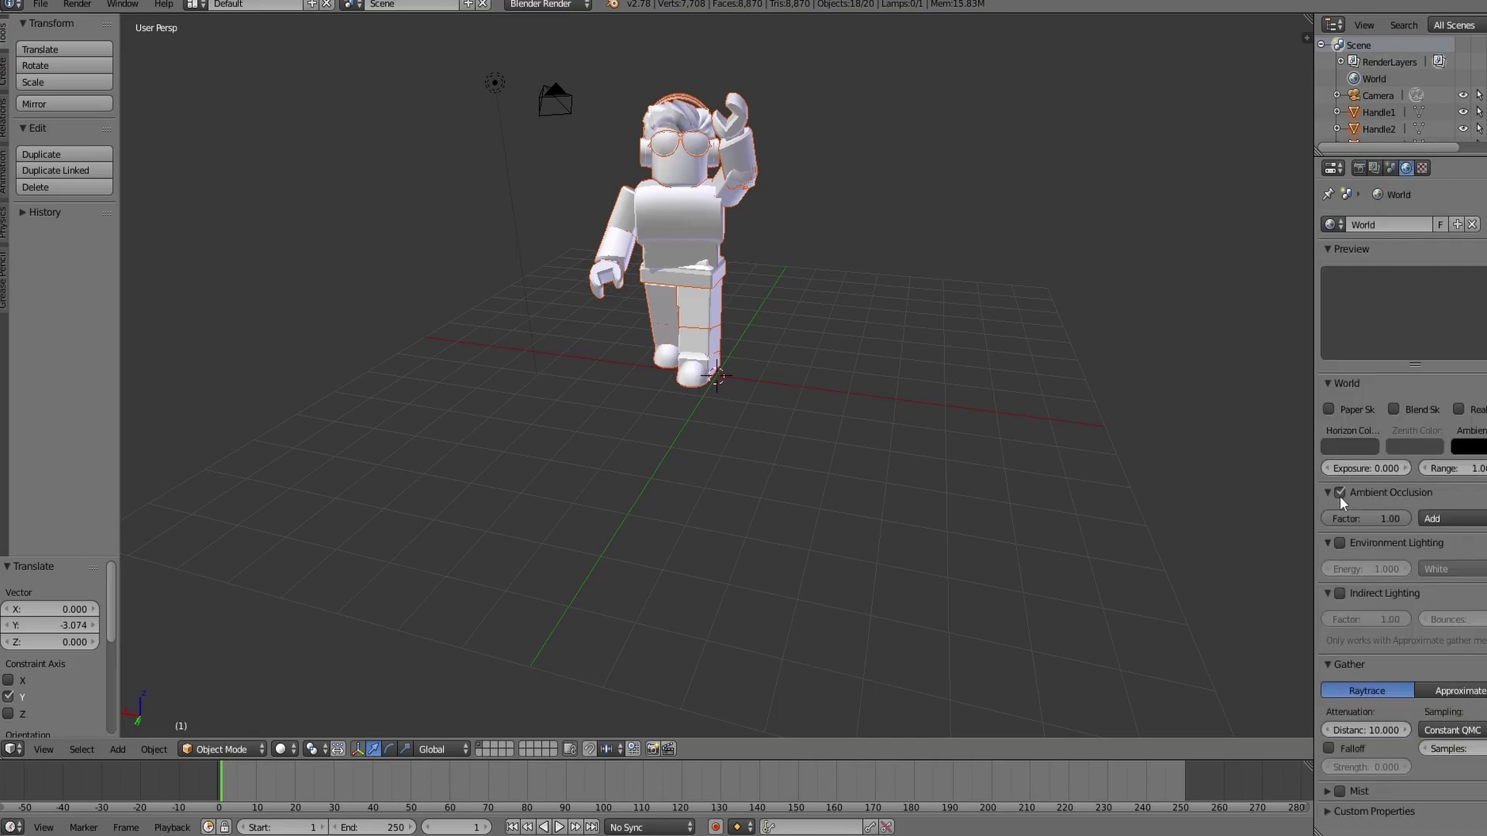
click(1340, 543)
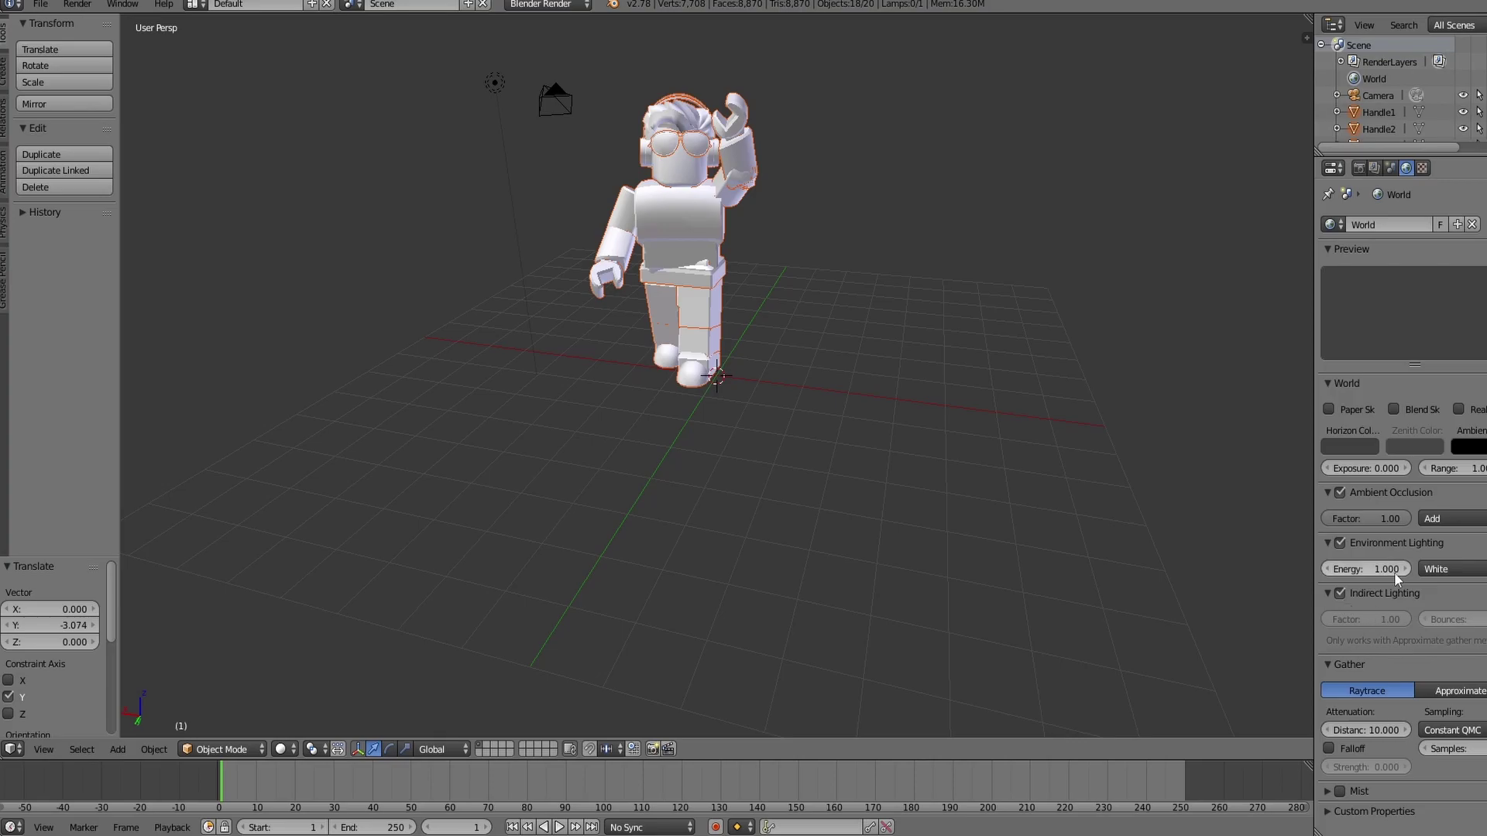
drag(1396, 572, 1387, 571)
click(1359, 169)
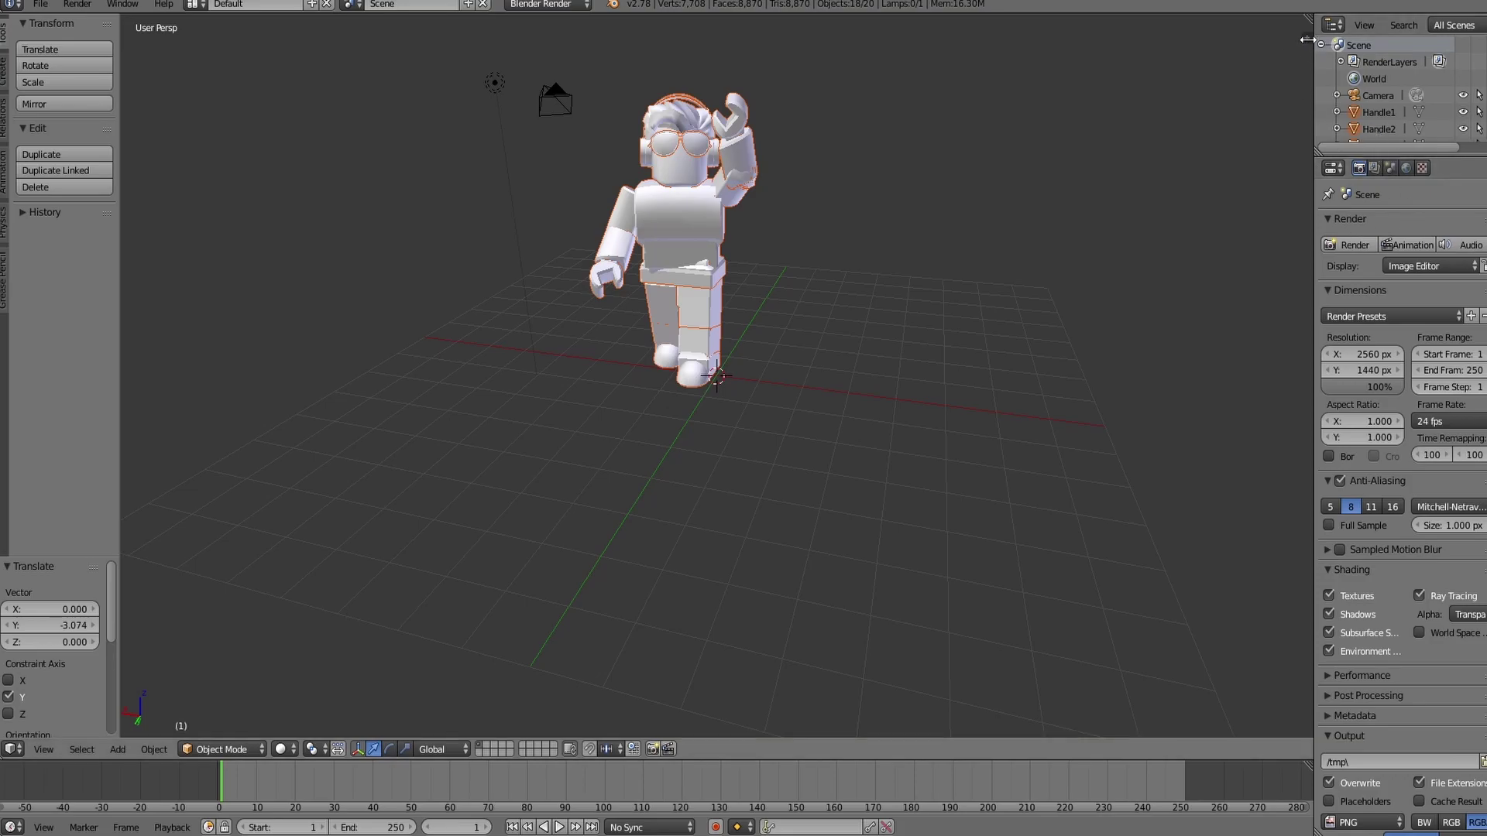
Turn on Textured Solid and Ambient Occlusion shading for the Kronulous avatar in the viewport
key(n)
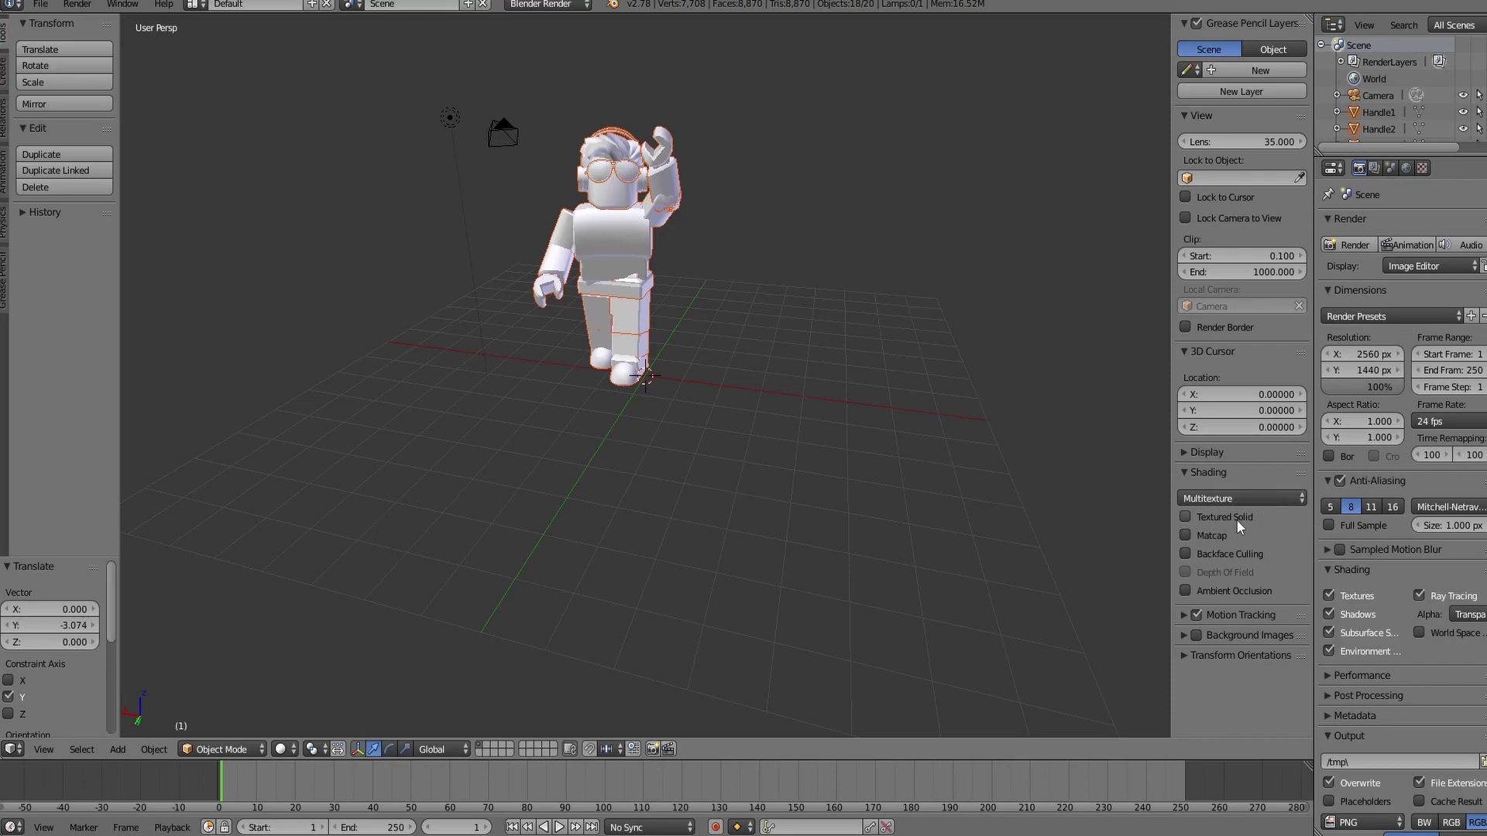
click(1214, 520)
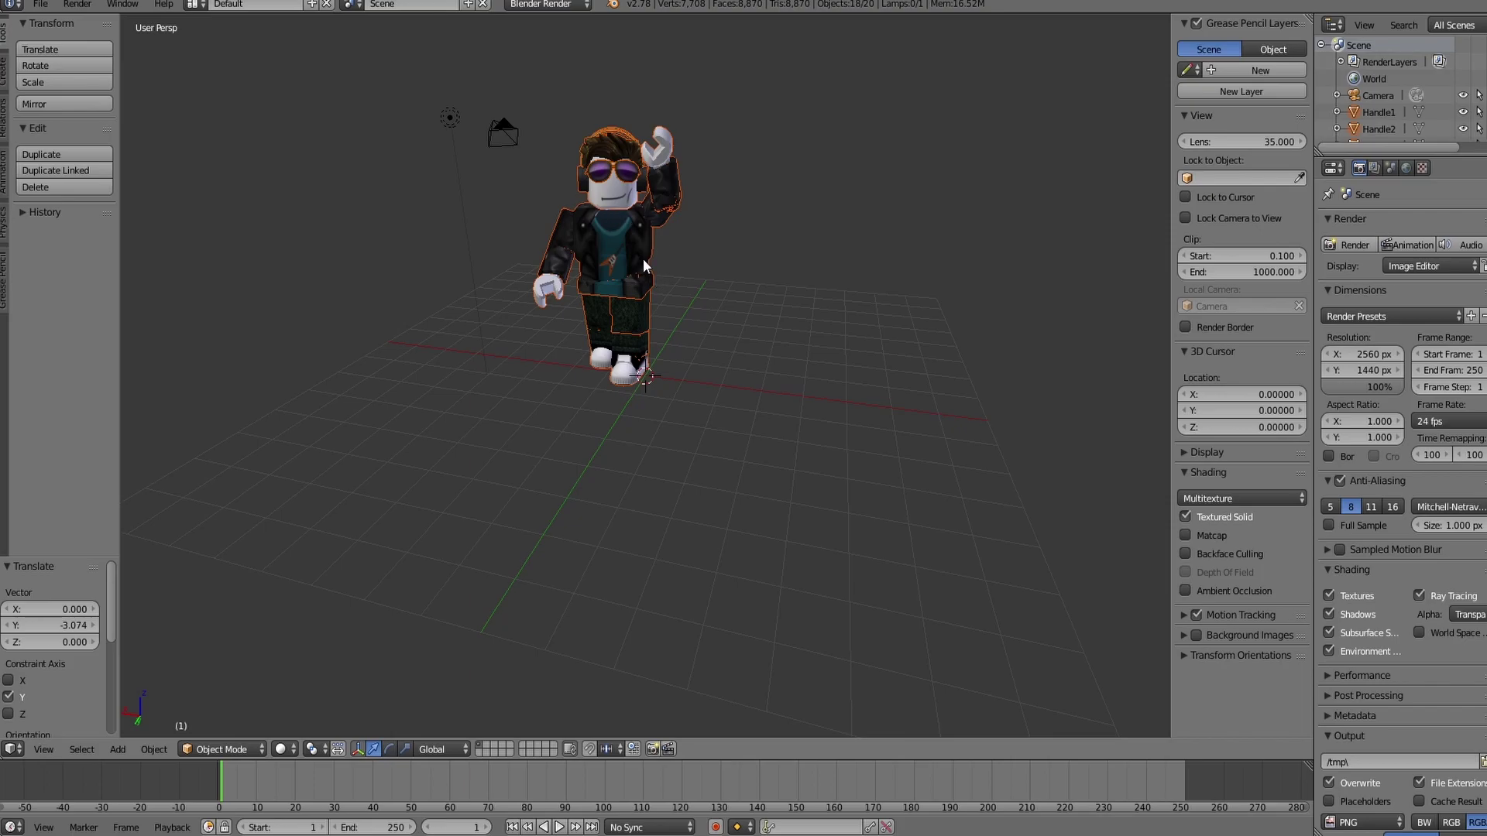
click(1191, 592)
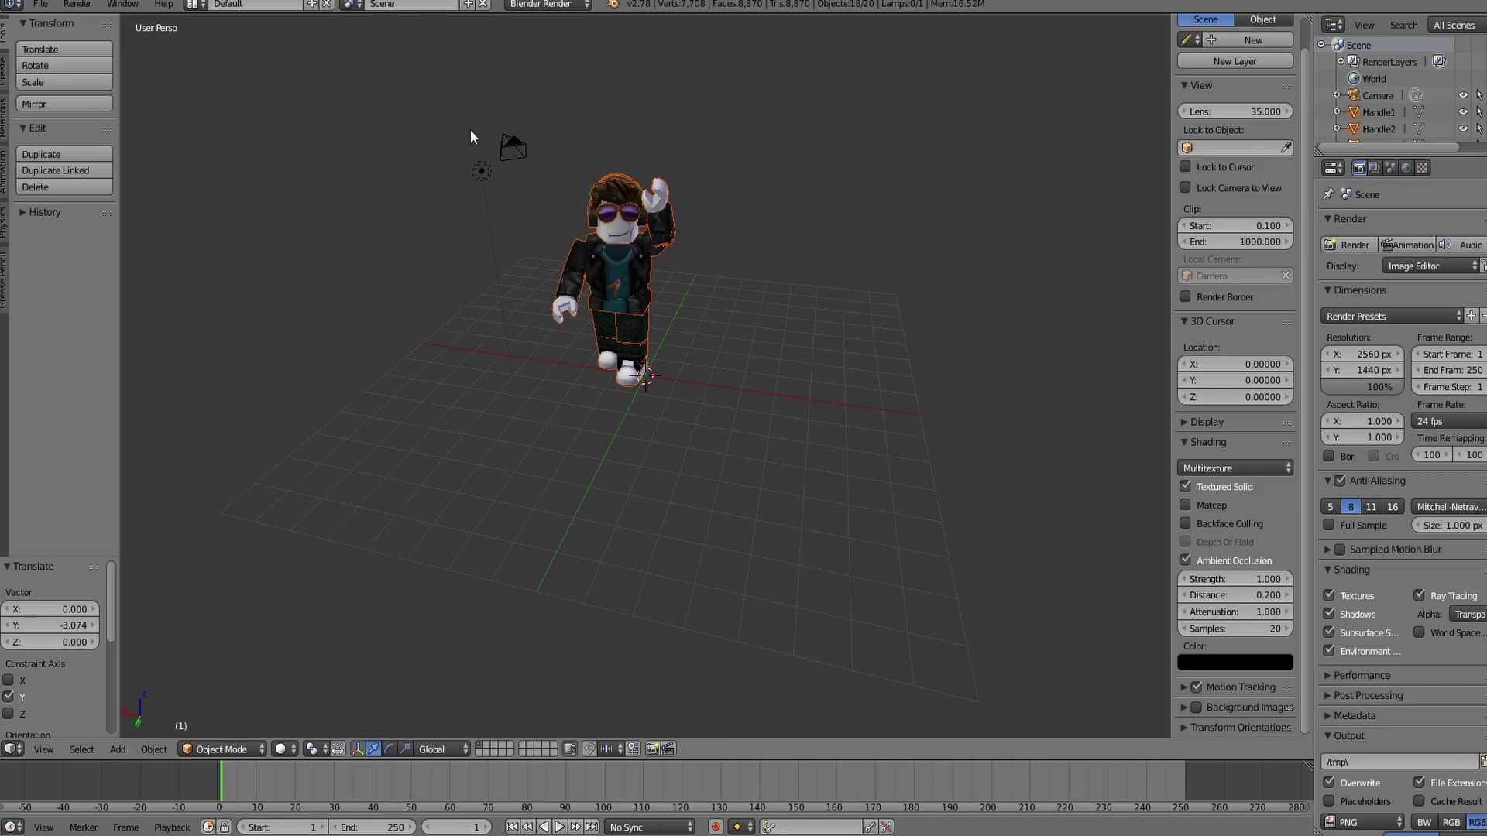
Select the scene camera and view the scene through the active camera
click(514, 143)
right_click(513, 143)
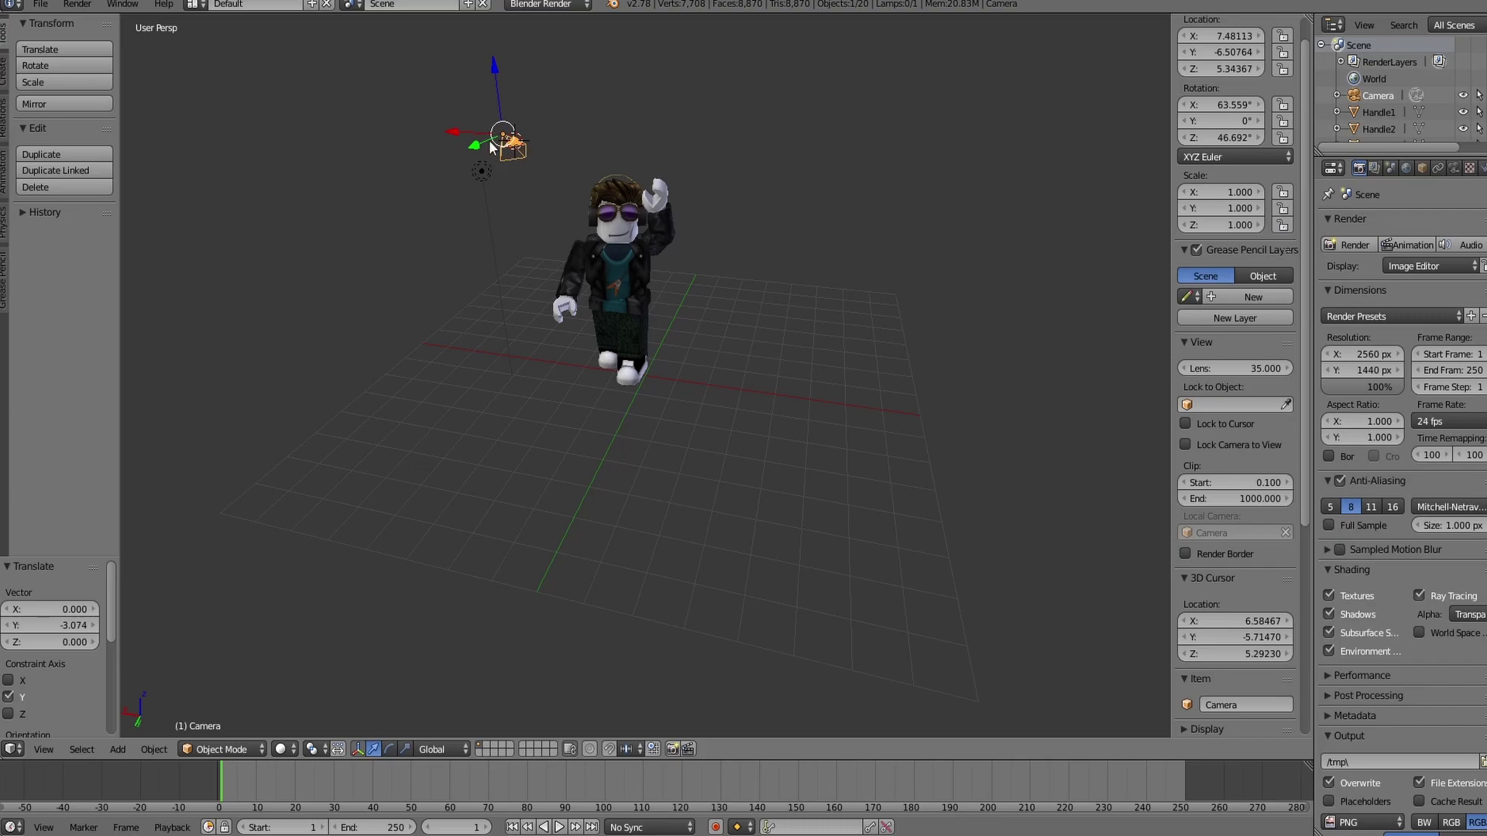
click(42, 749)
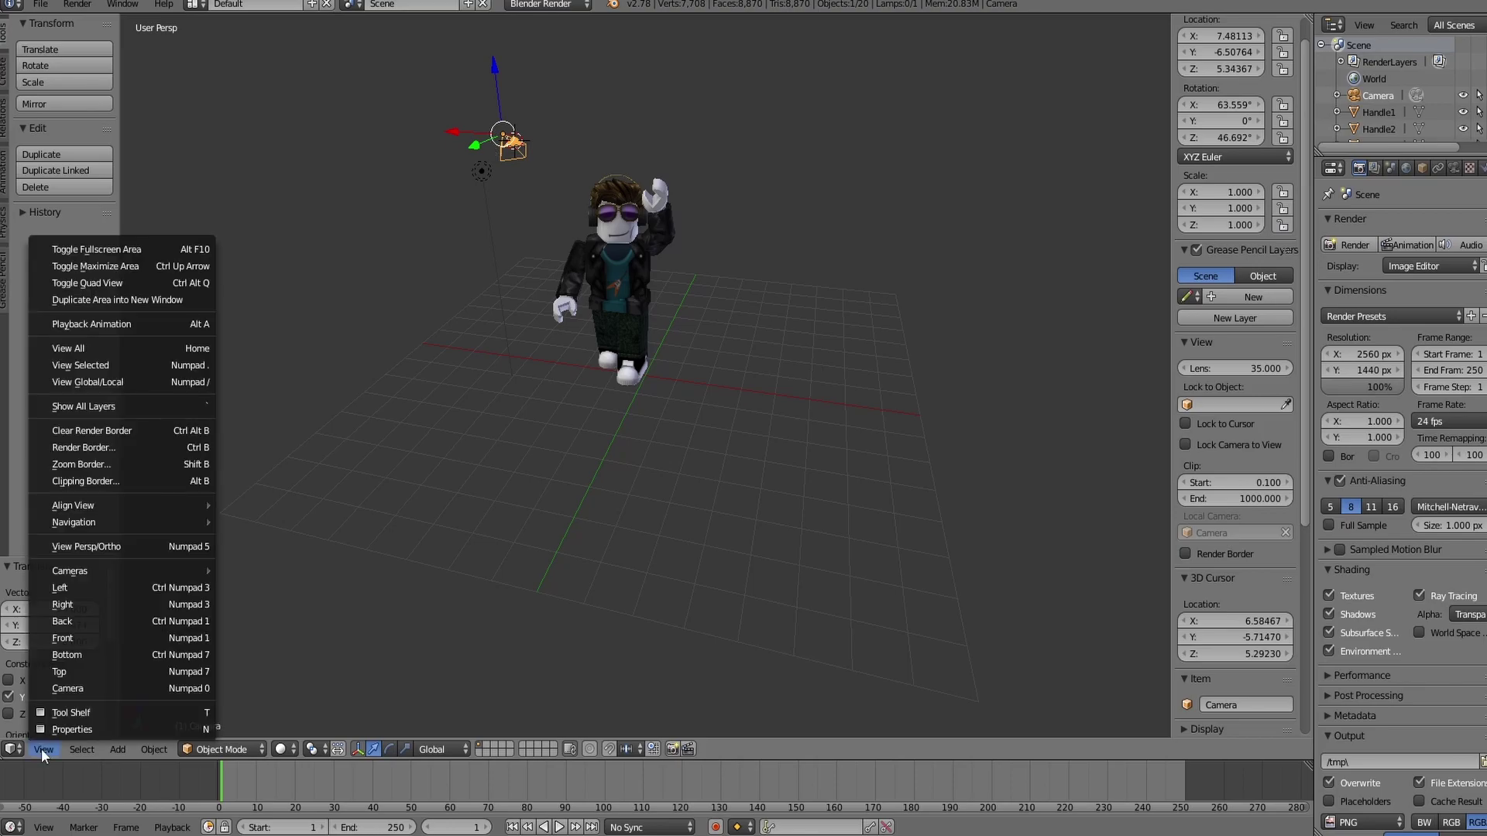
mouse_move(81, 574)
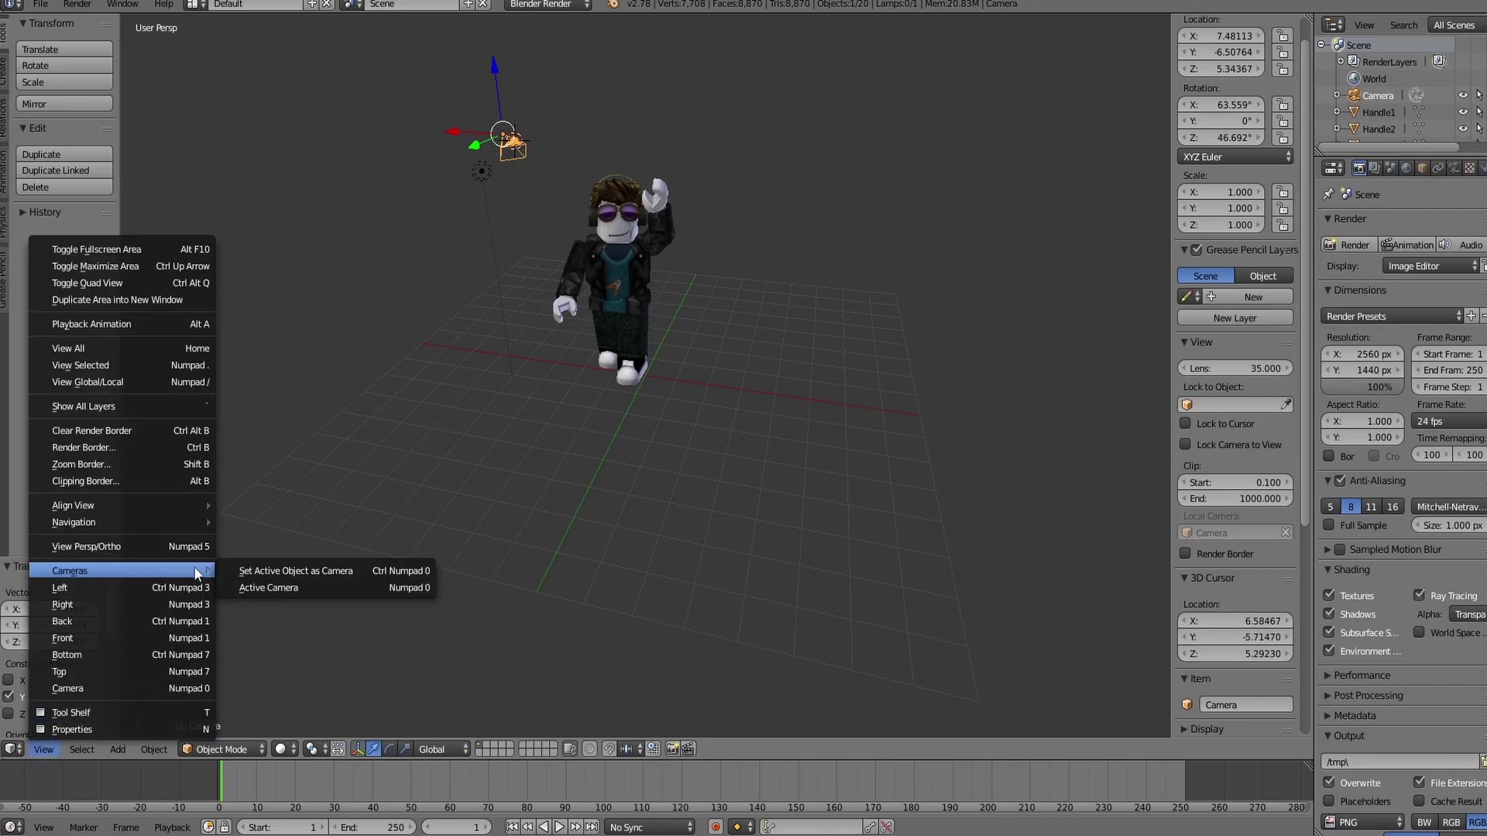
click(263, 588)
click(839, 353)
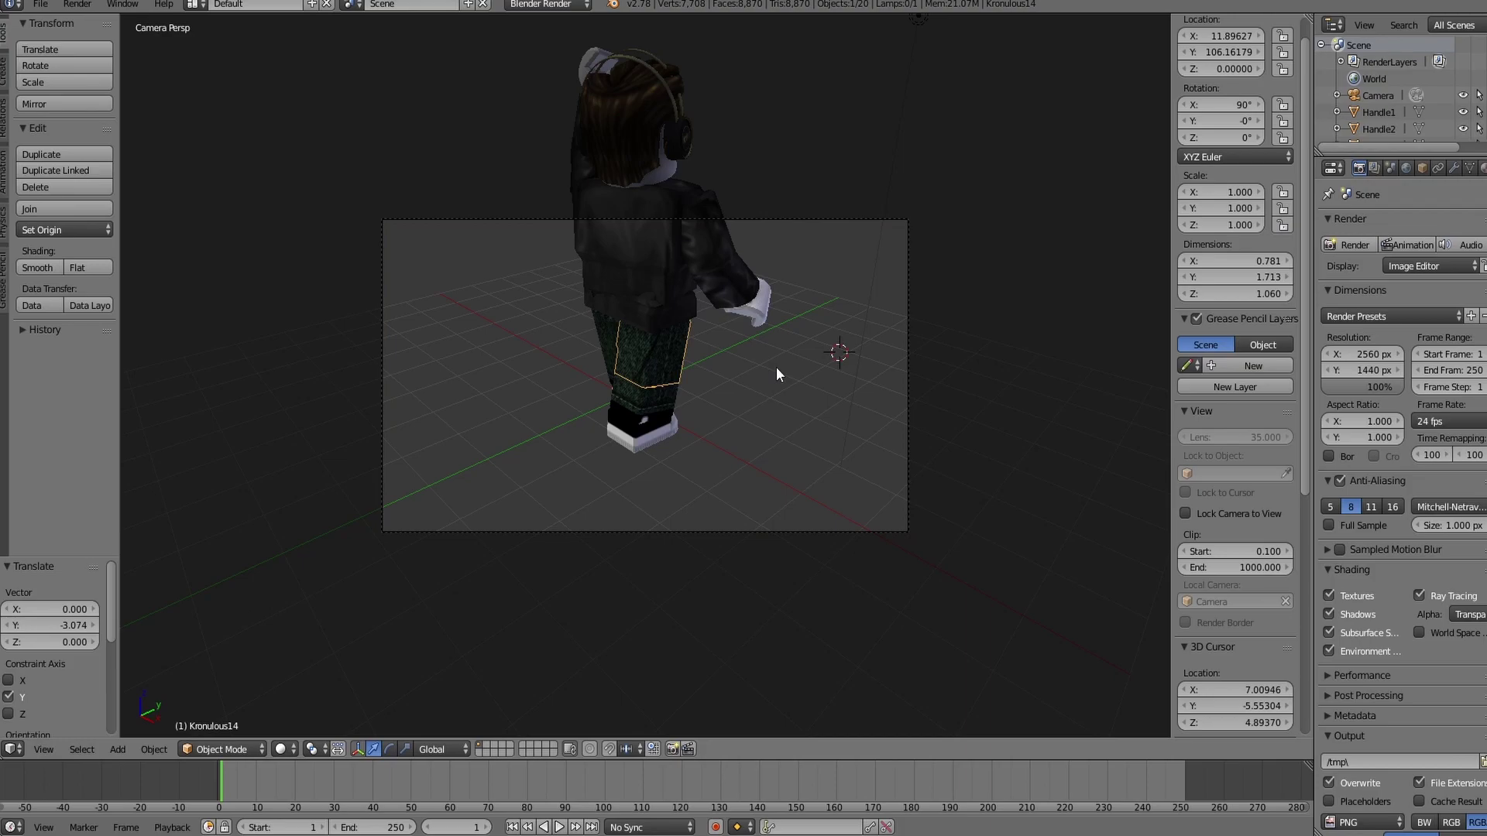
Walk the camera round and back to frame the waving avatar centrally
key(shift+f)
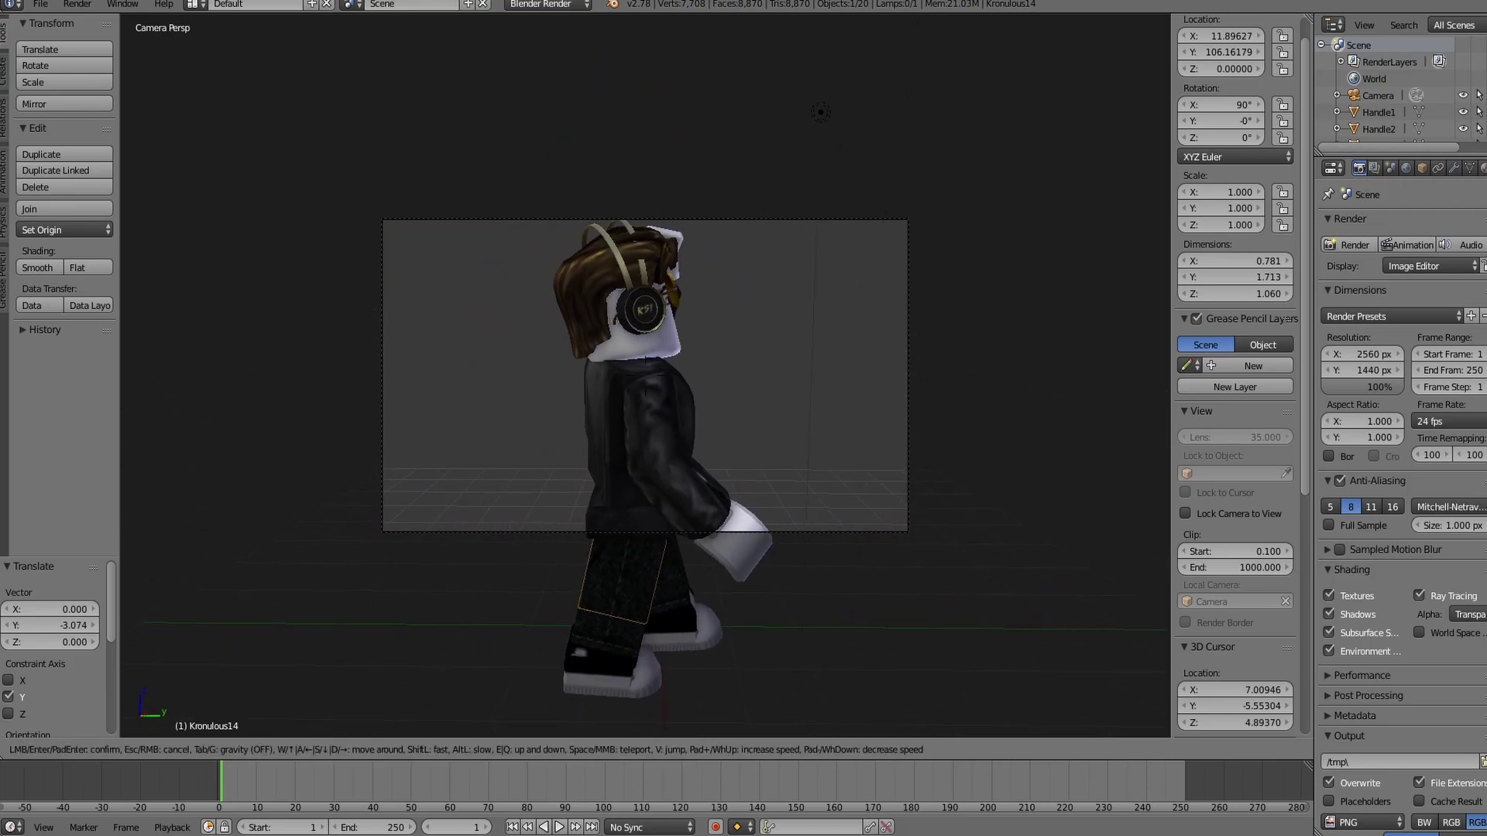
key(d)
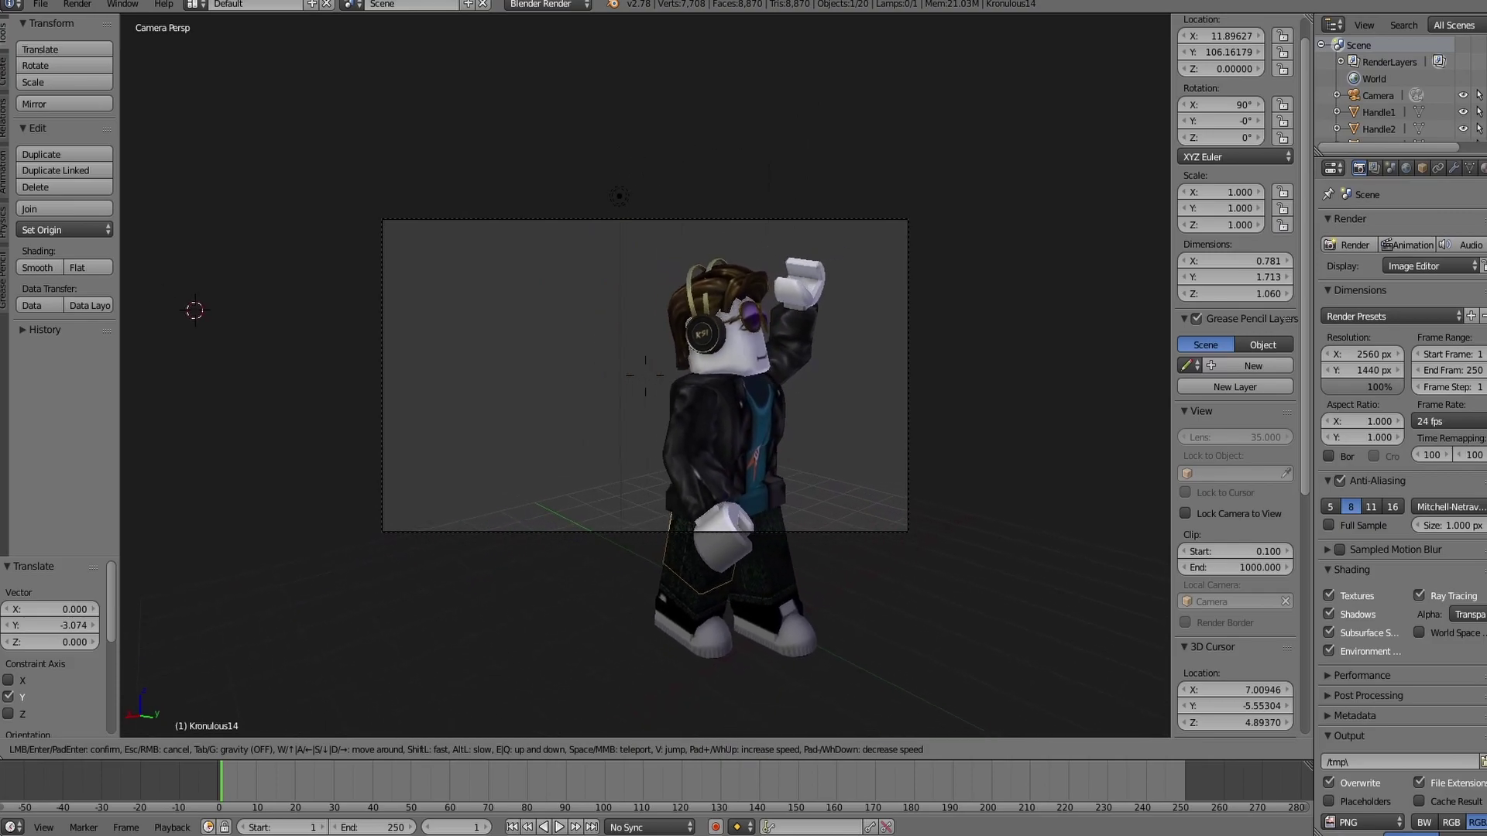
key(s)
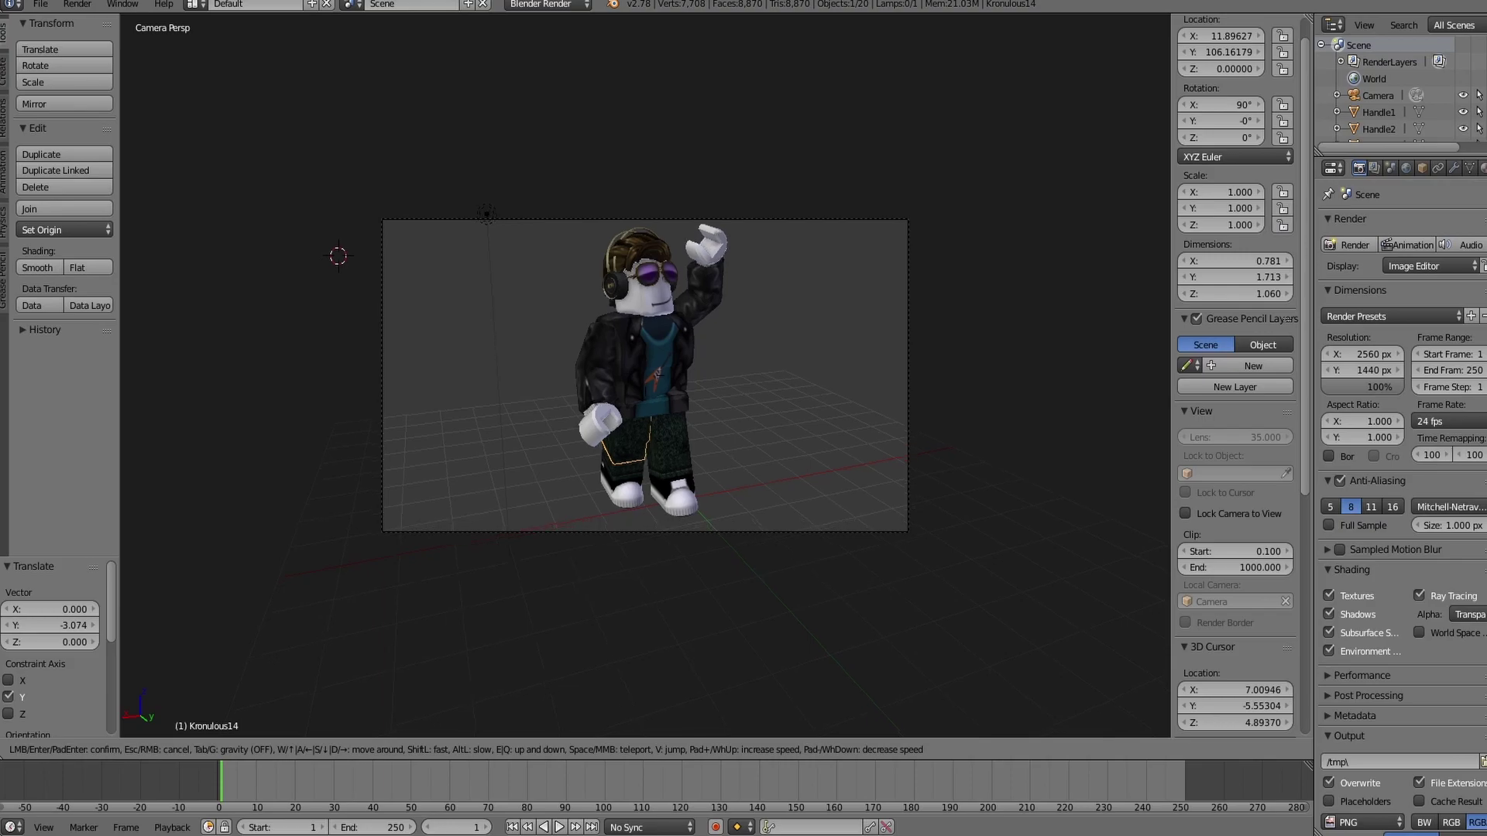
click(648, 381)
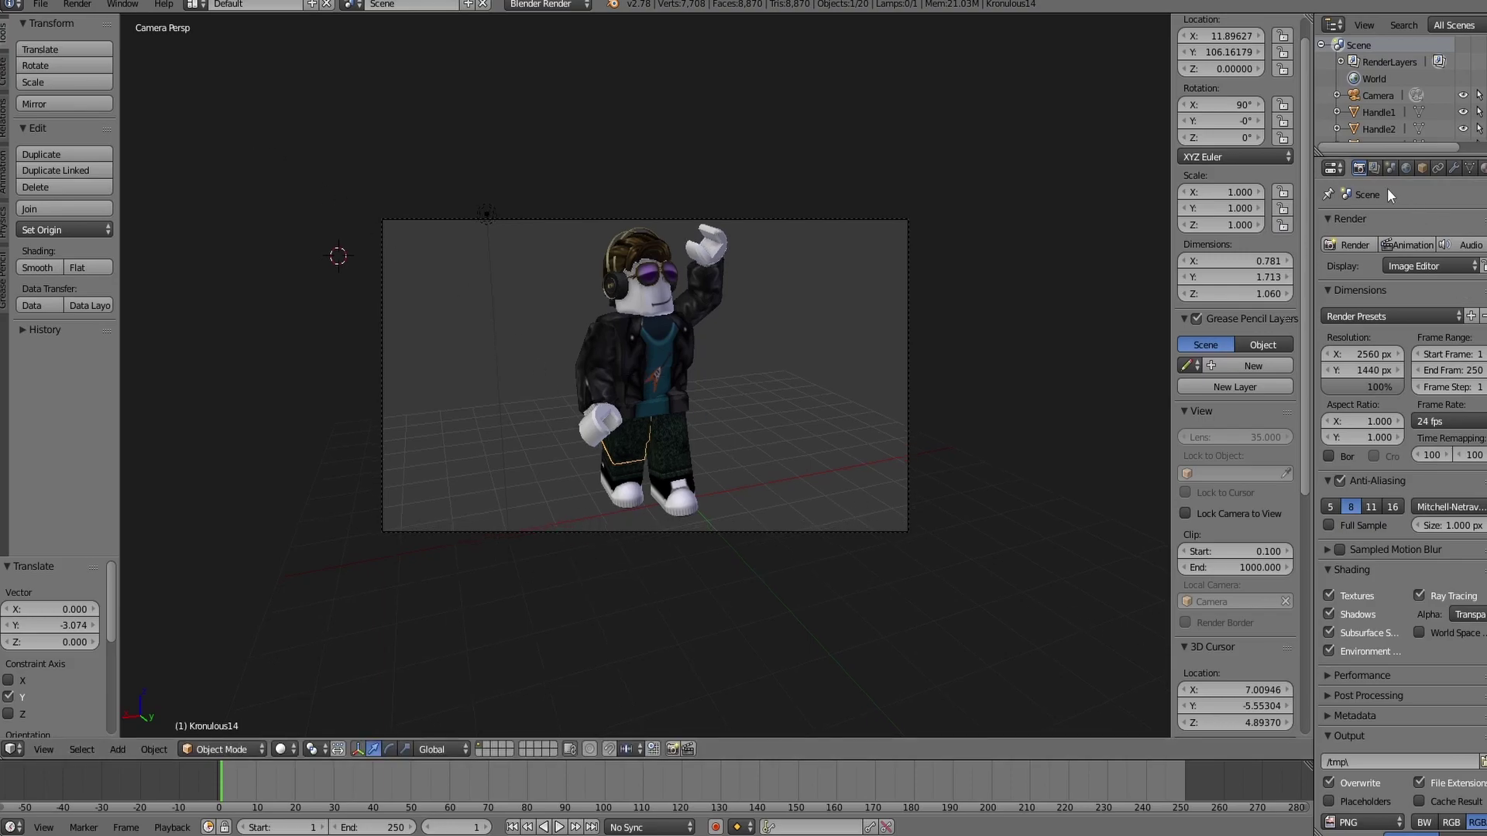
Render the camera view on a transparent background and save it as done.png
click(1349, 245)
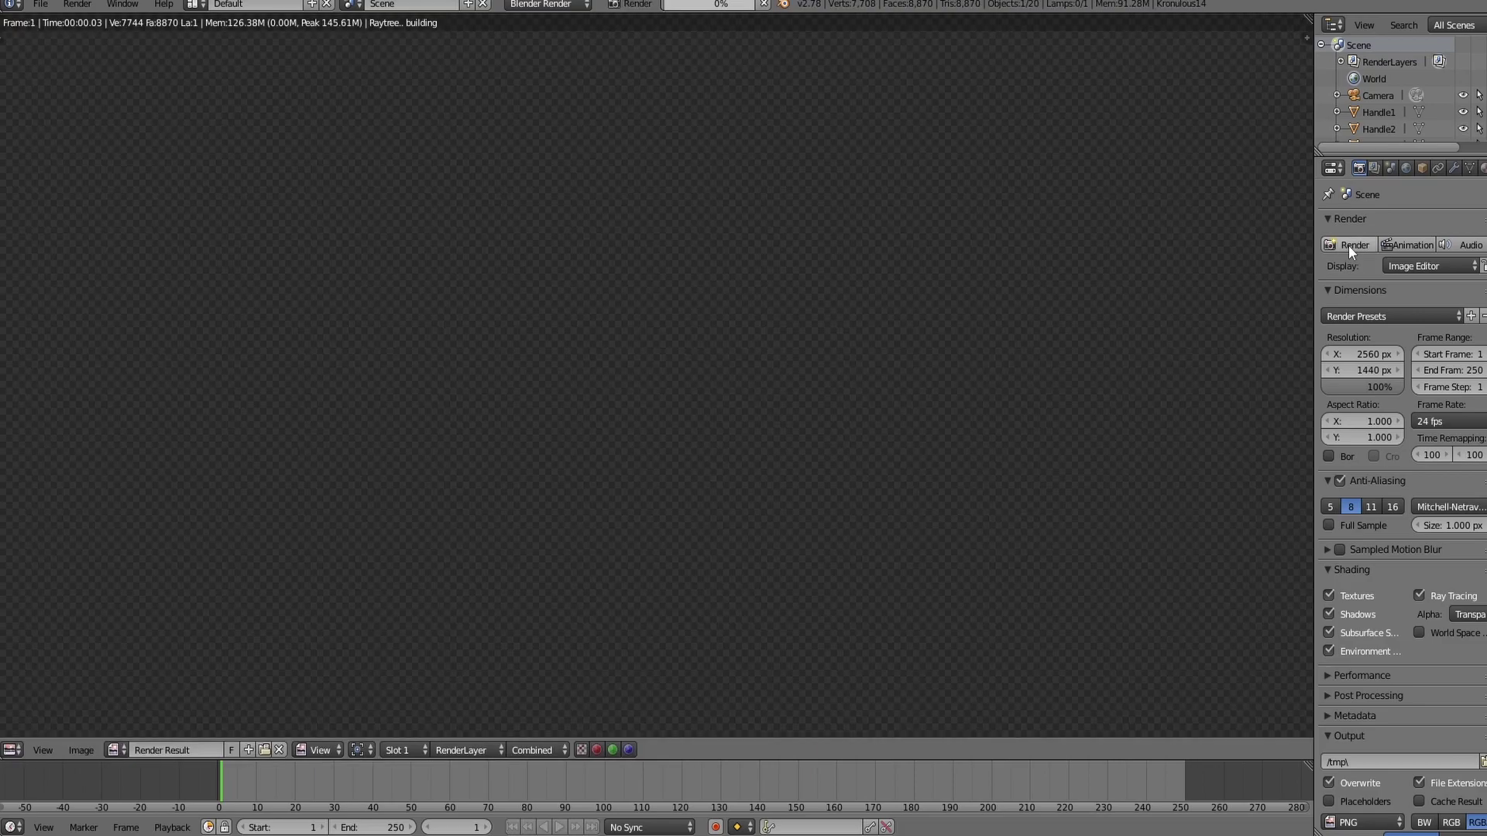
scroll(718, 410, down, 4)
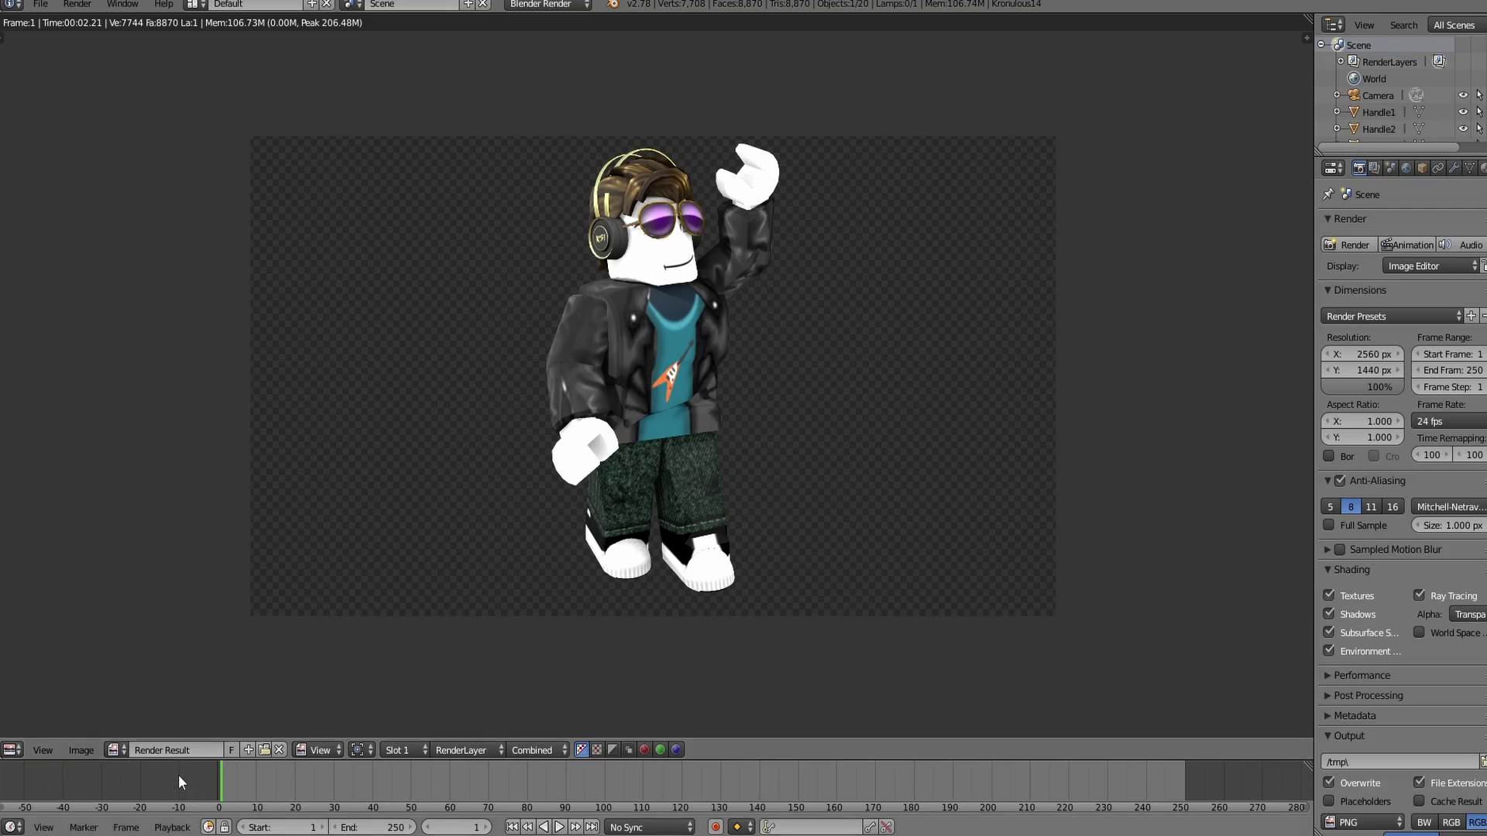
click(80, 751)
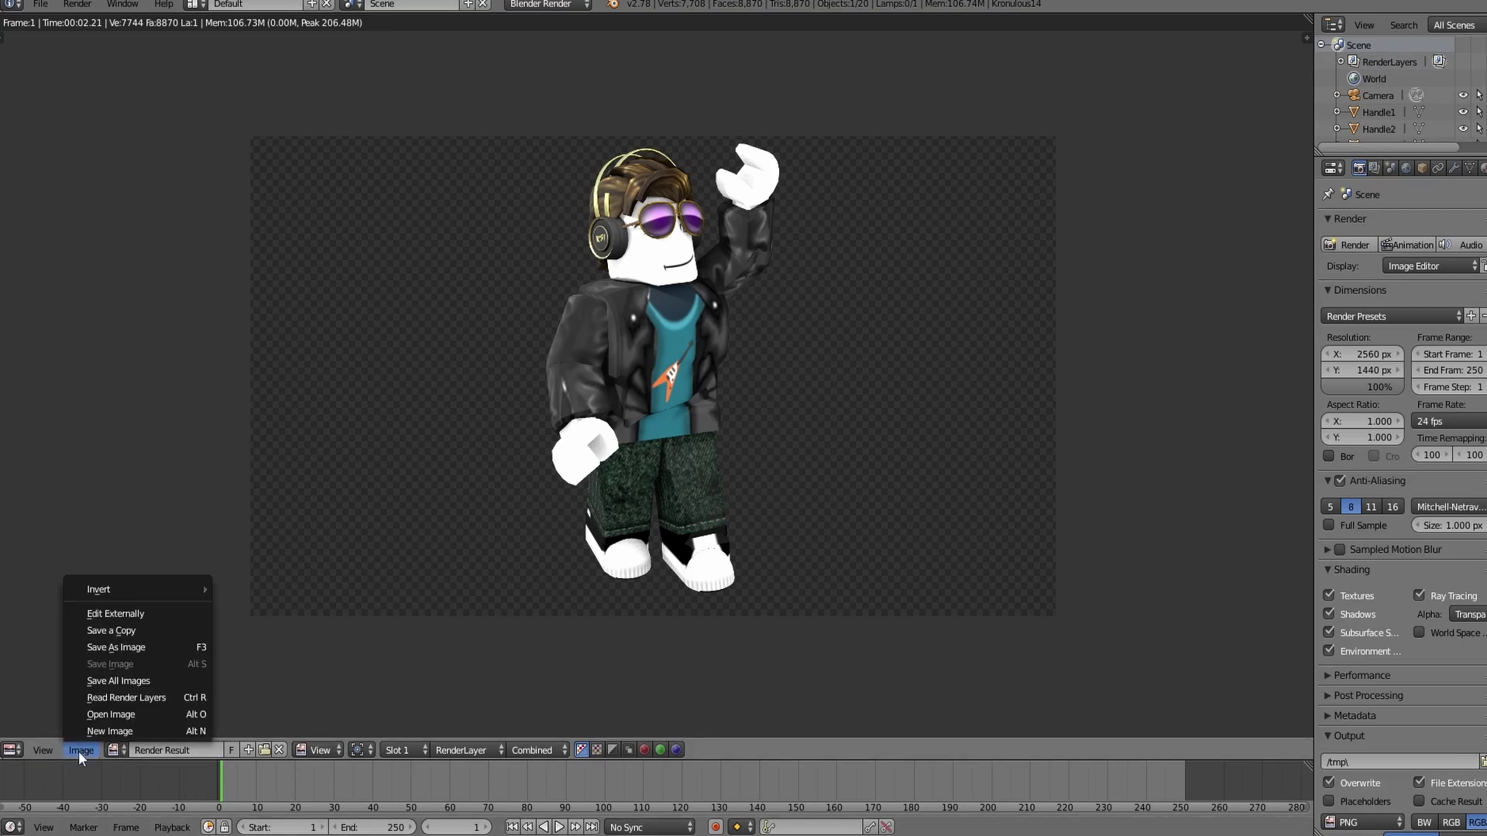
click(105, 644)
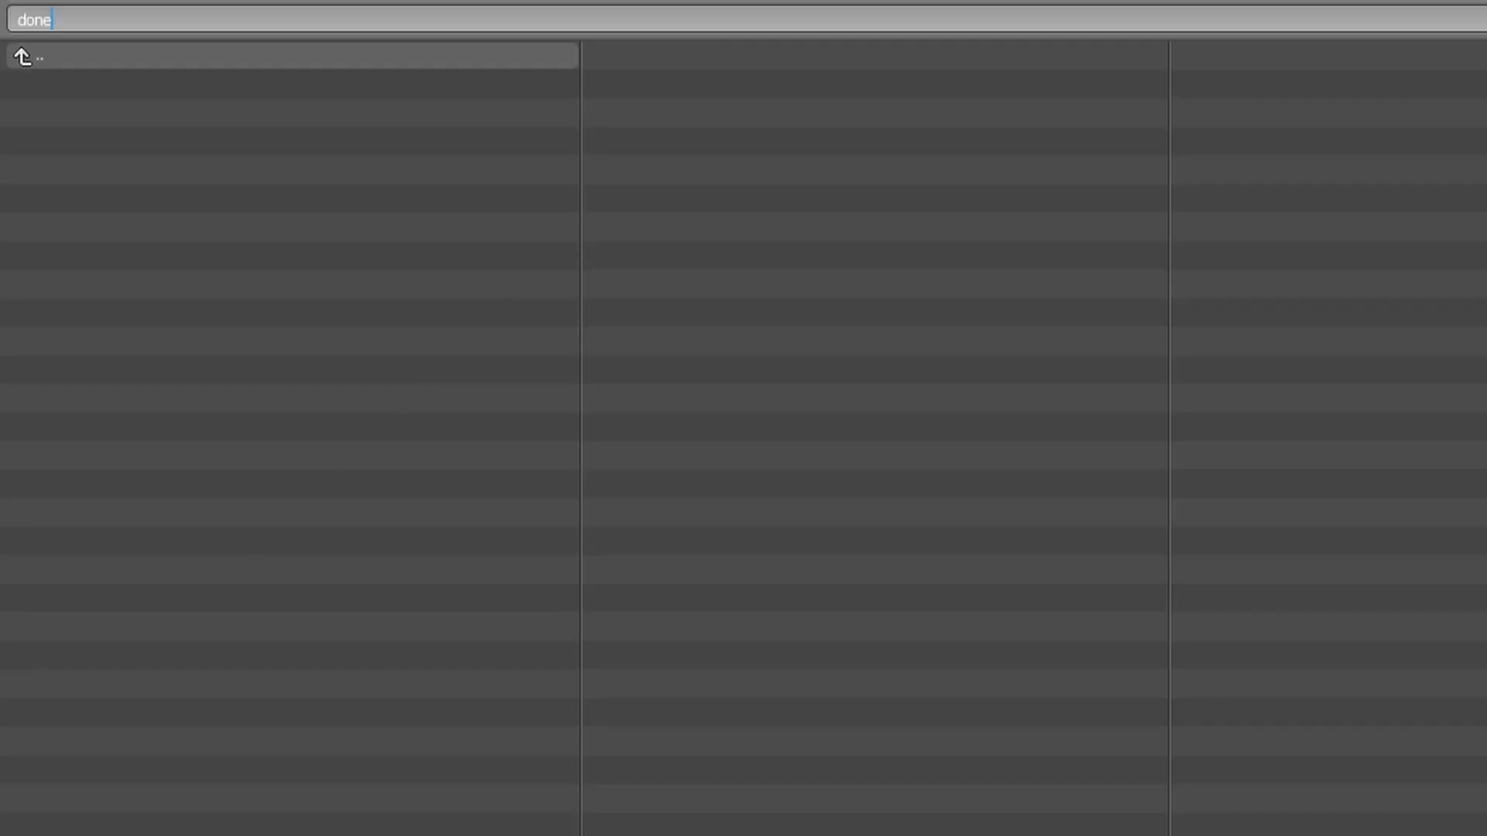
key(Return)
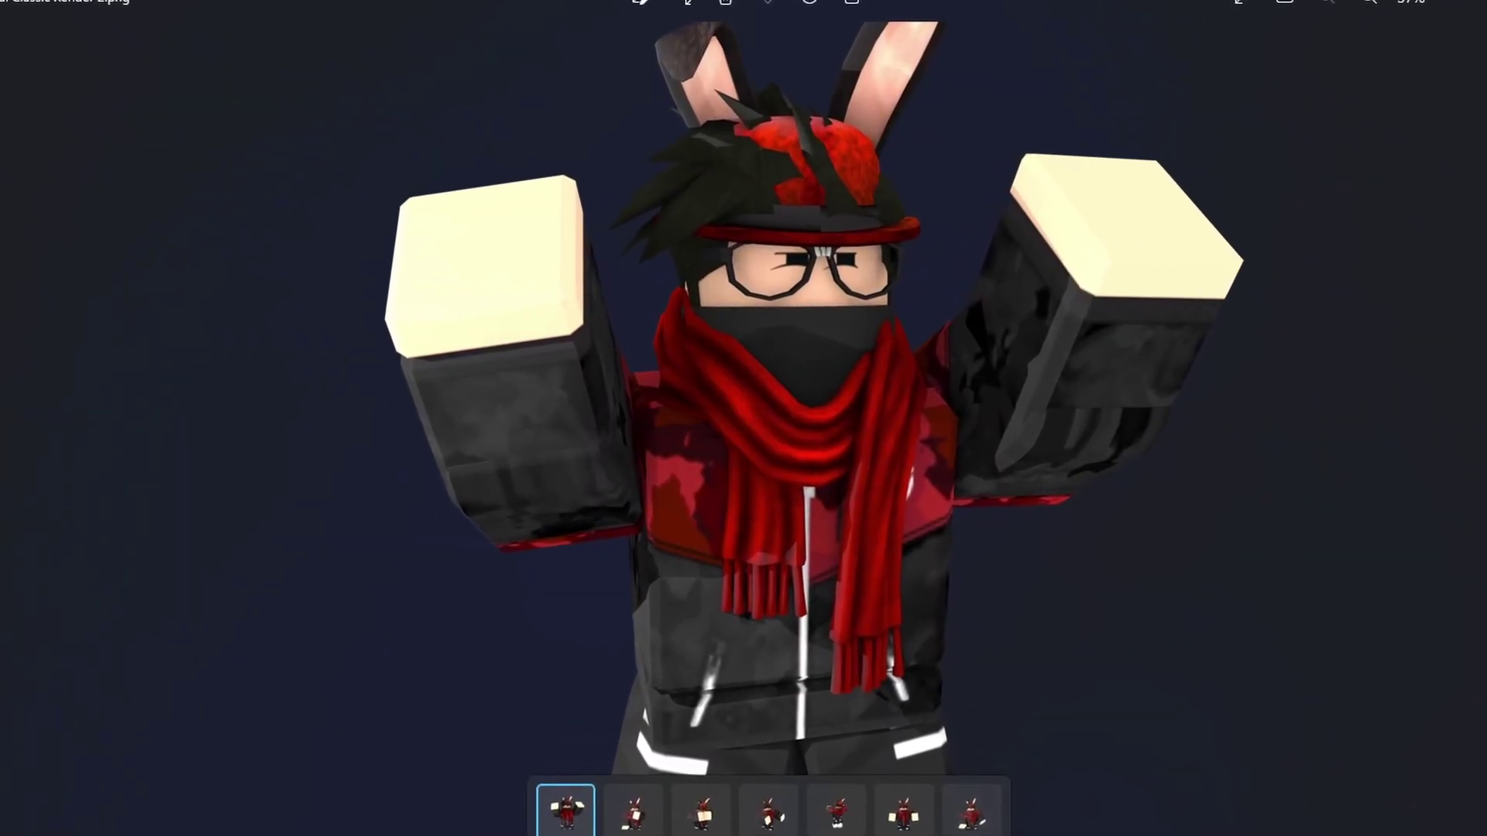
key(Right)
key(Right)
key(Right)
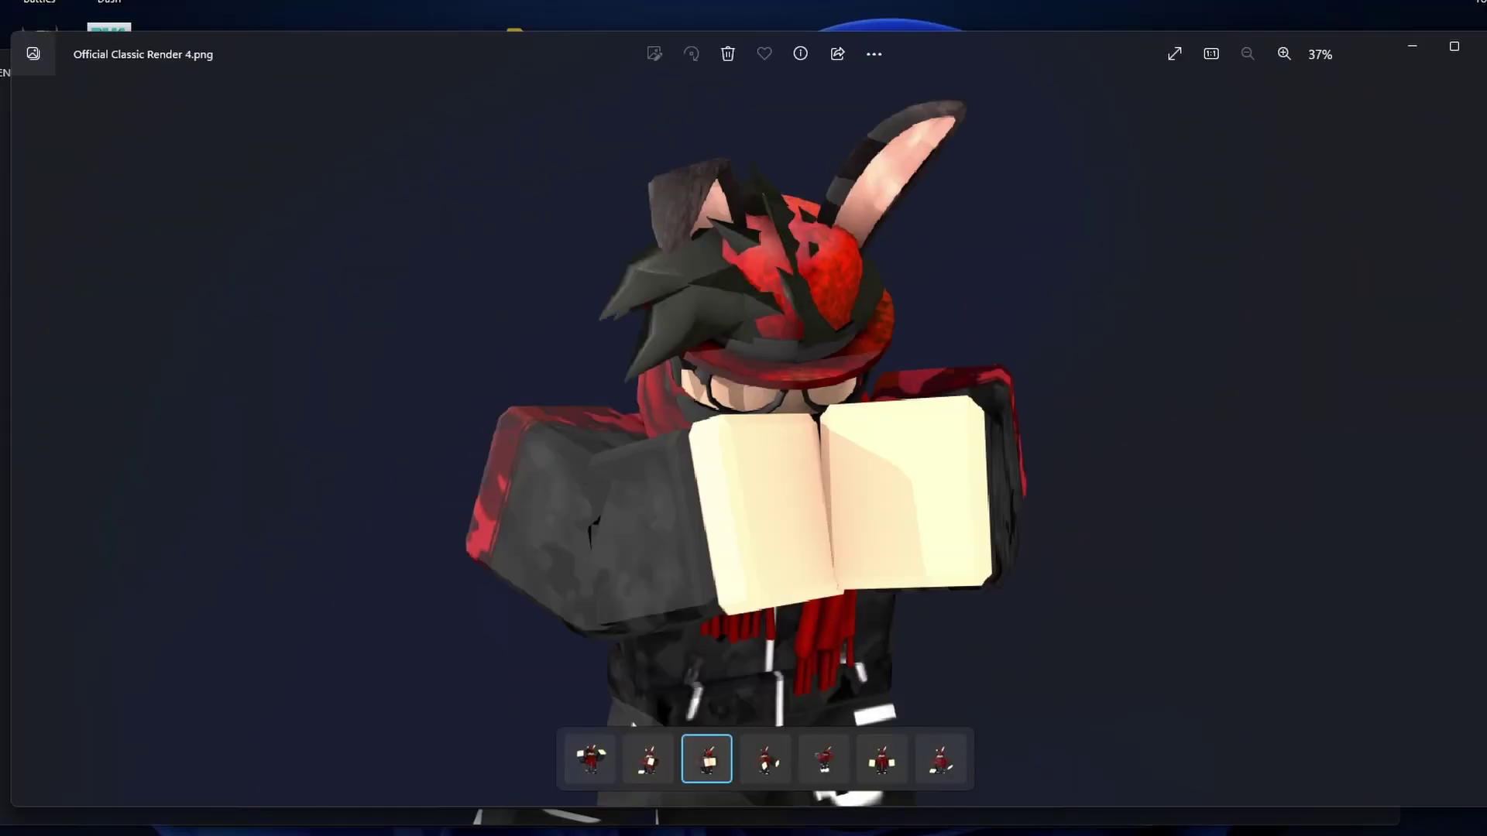
key(Right)
key(Right)
key(Right)
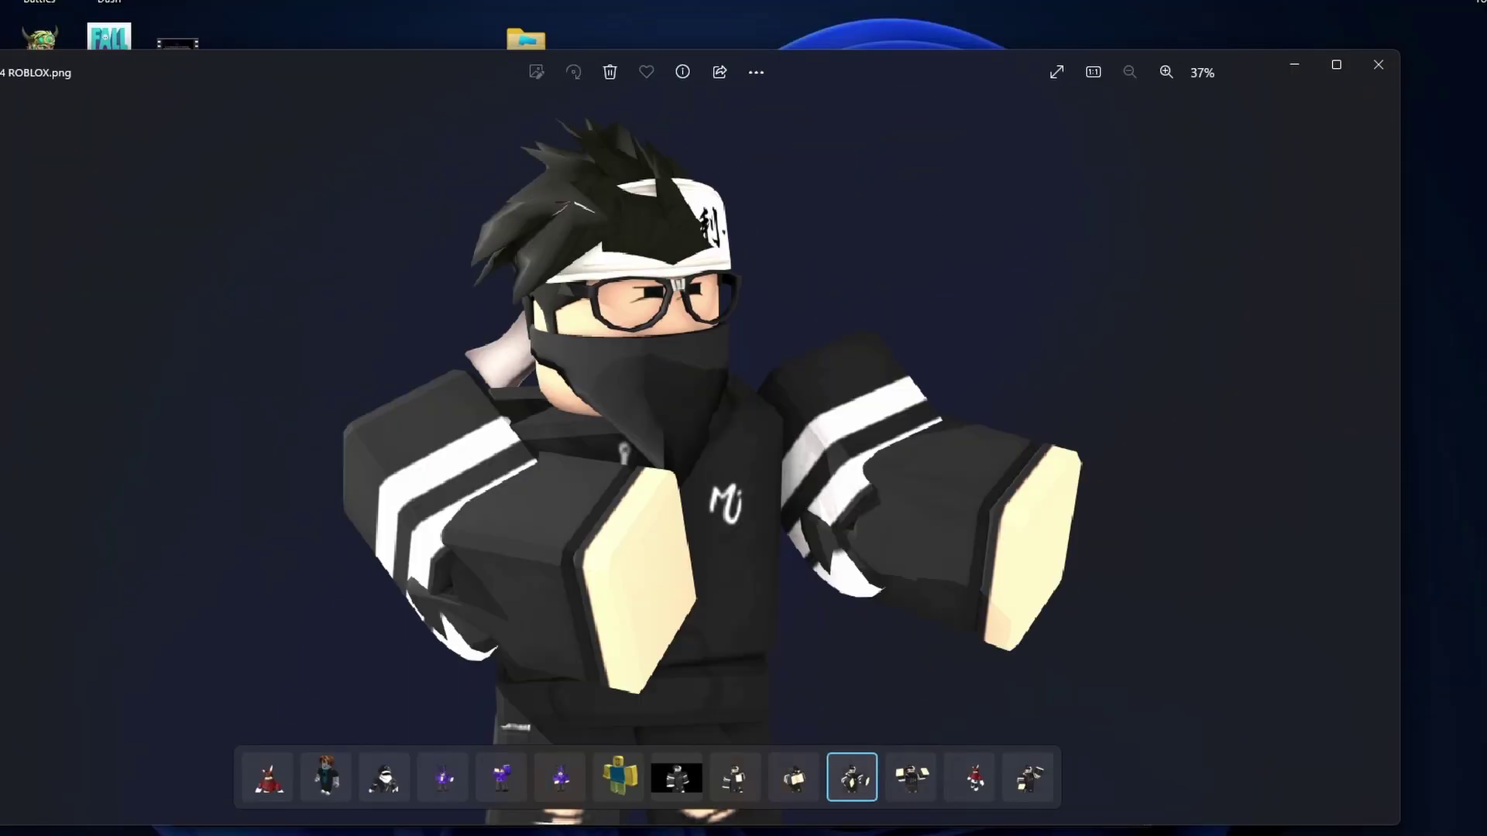
key(Left)
key(Left)
key(Left)
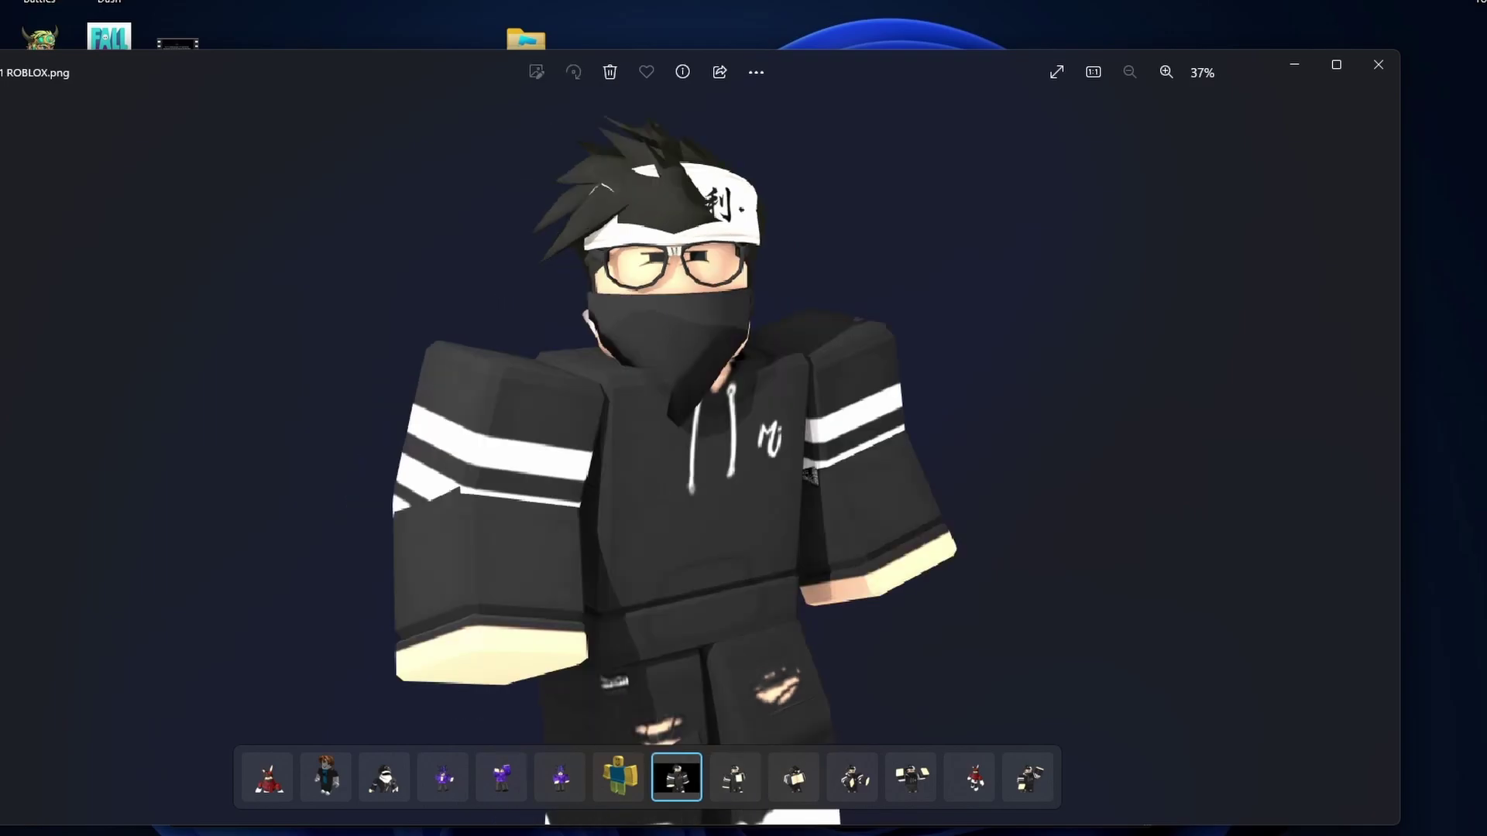
key(Right)
key(Right)
key(Right)
key(Right)
key(Right)
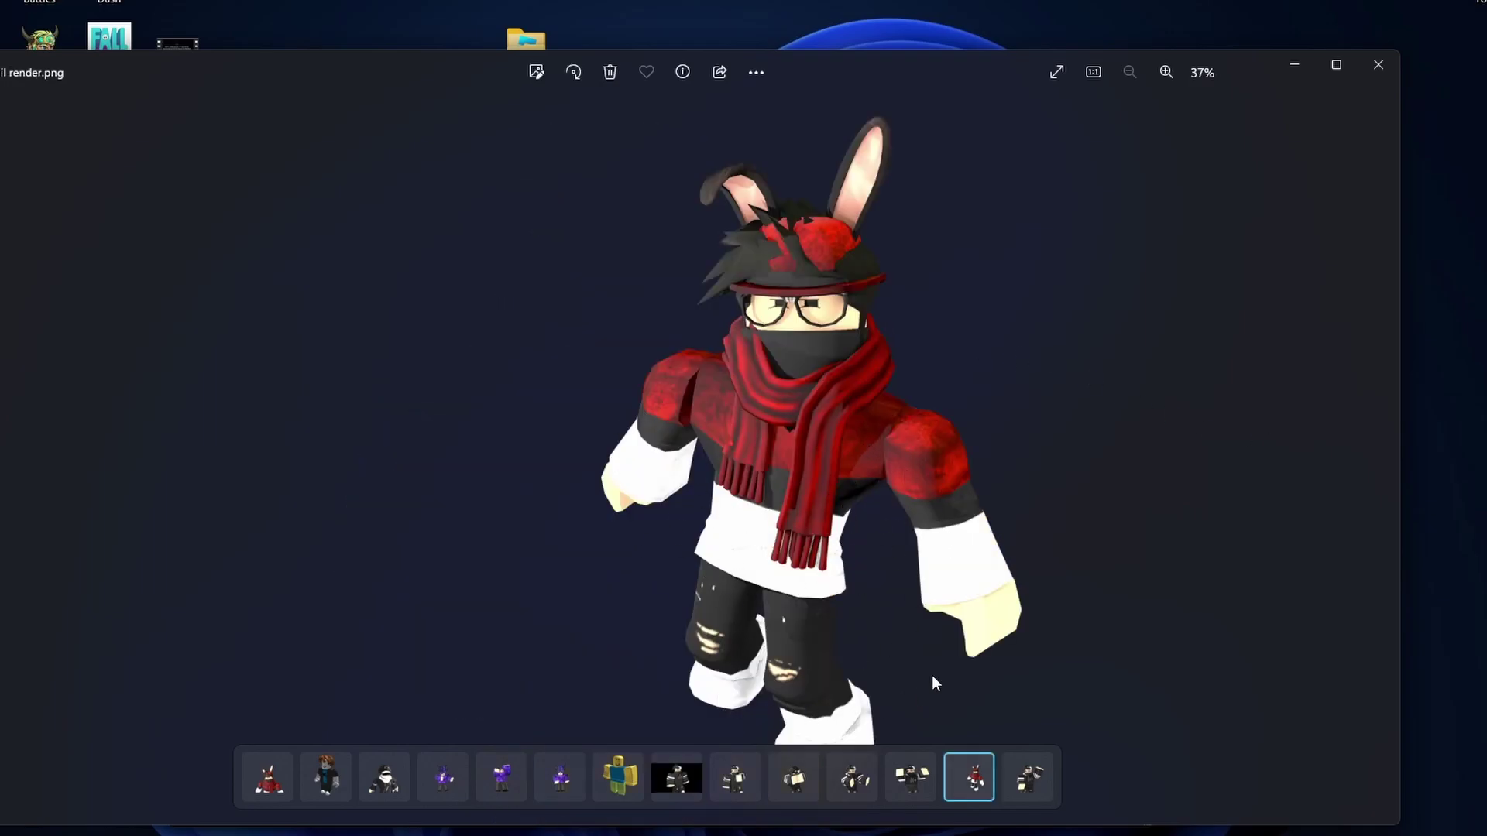
key(Left)
key(Left)
key(Left)
key(Left)
key(Left)
key(Left)
key(Left)
key(Left)
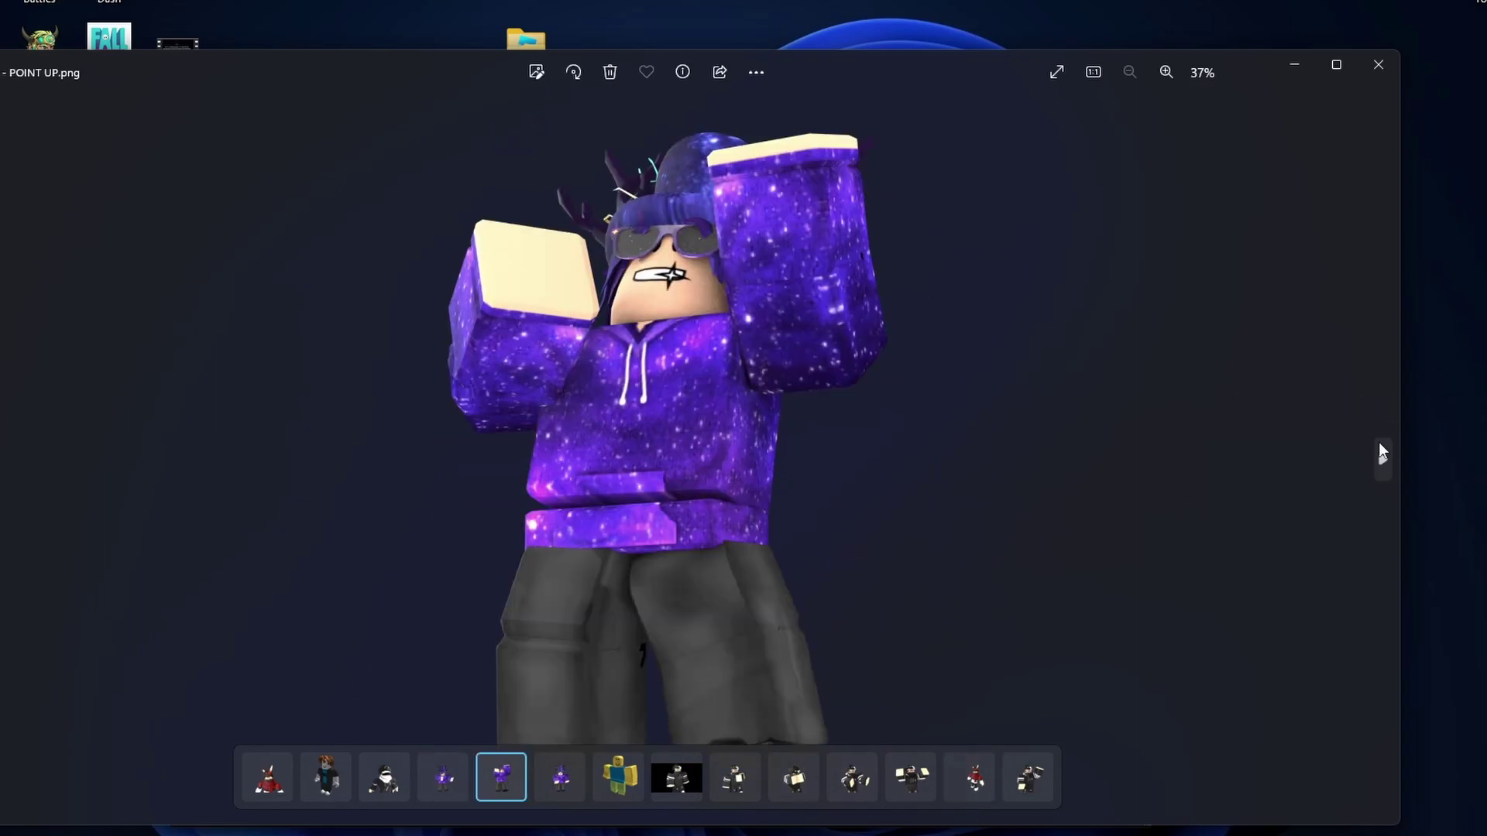
click(1383, 453)
key(Left)
key(Left)
key(Left)
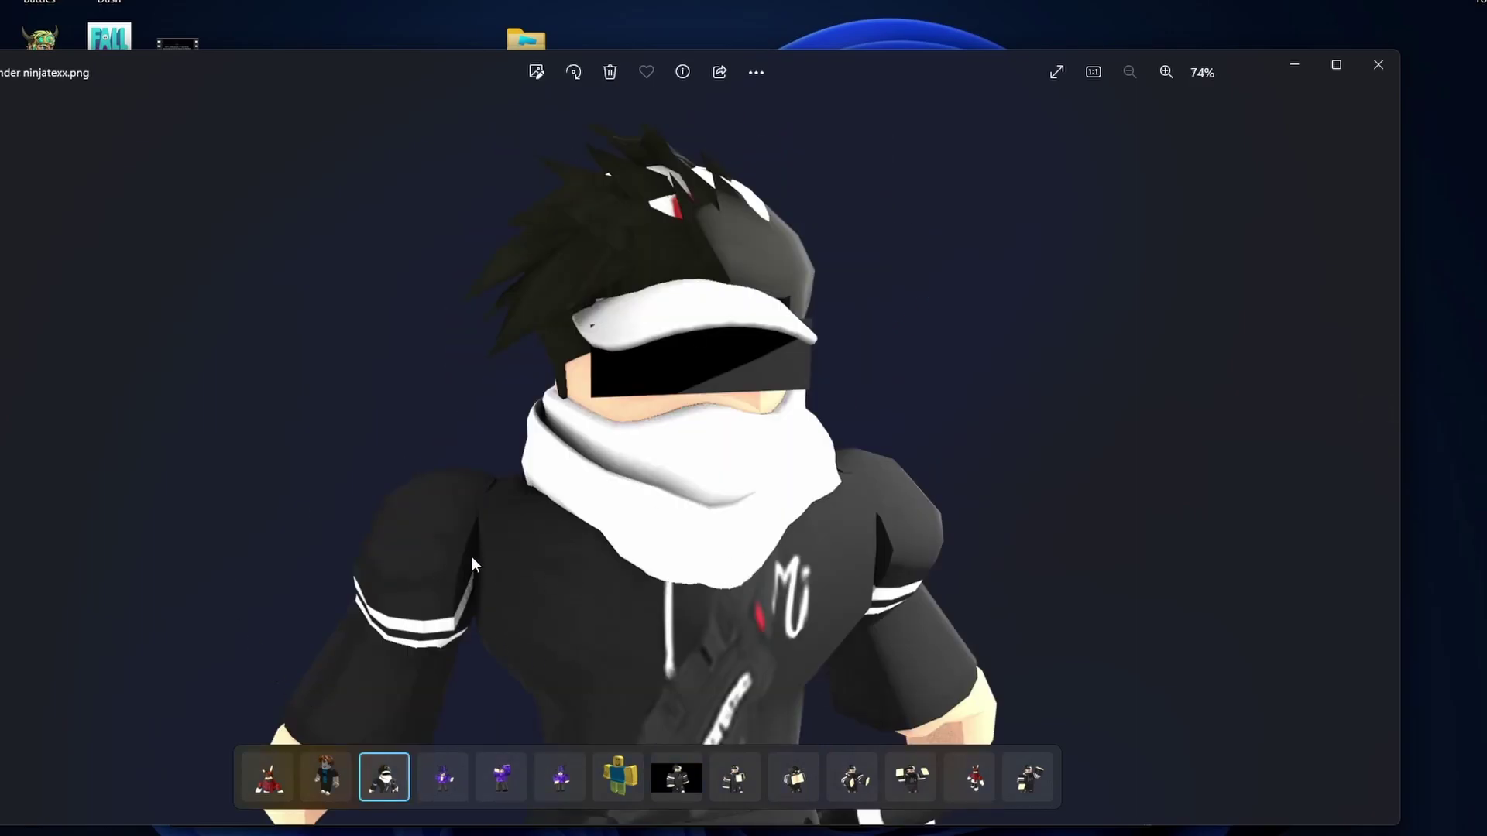